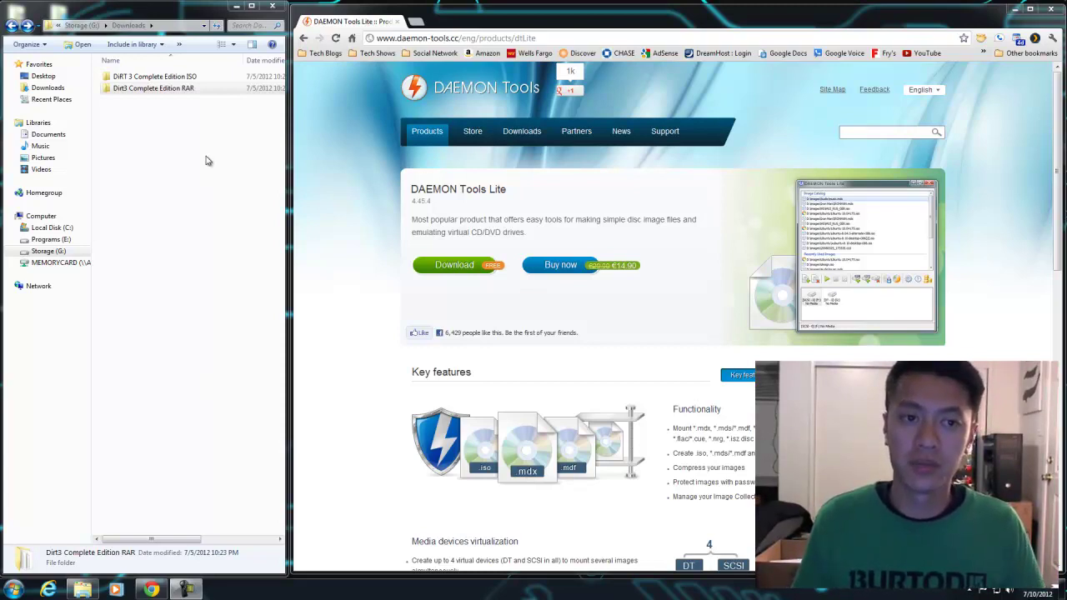
Look through the contents of the DiRT 3 Complete Edition ISO and Dirt3 Complete Edition RAR folders, including the file types and sizes
double_click(185, 77)
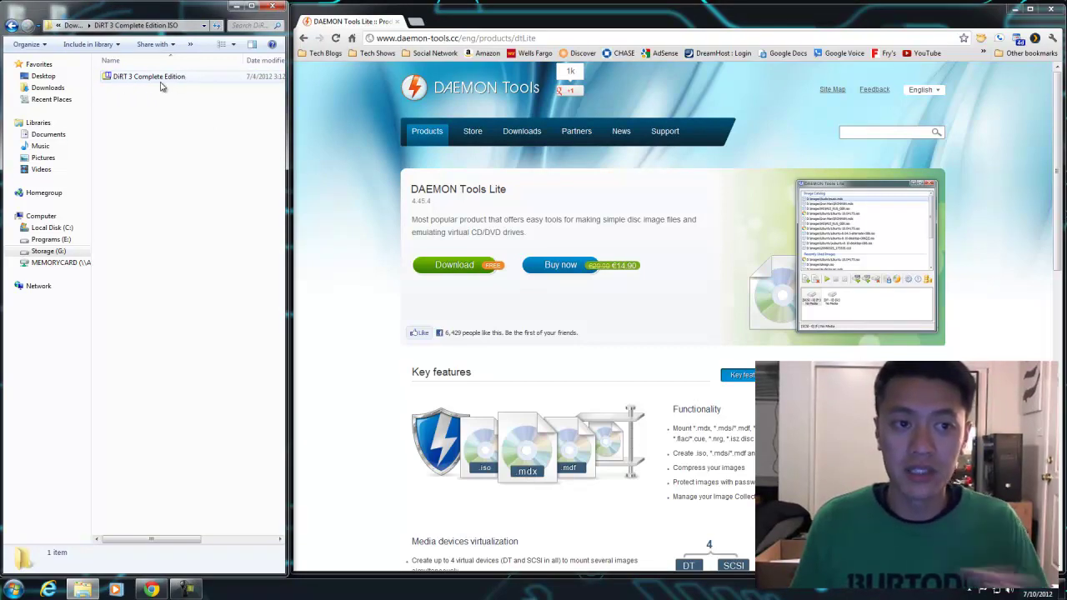
key(BackSpace)
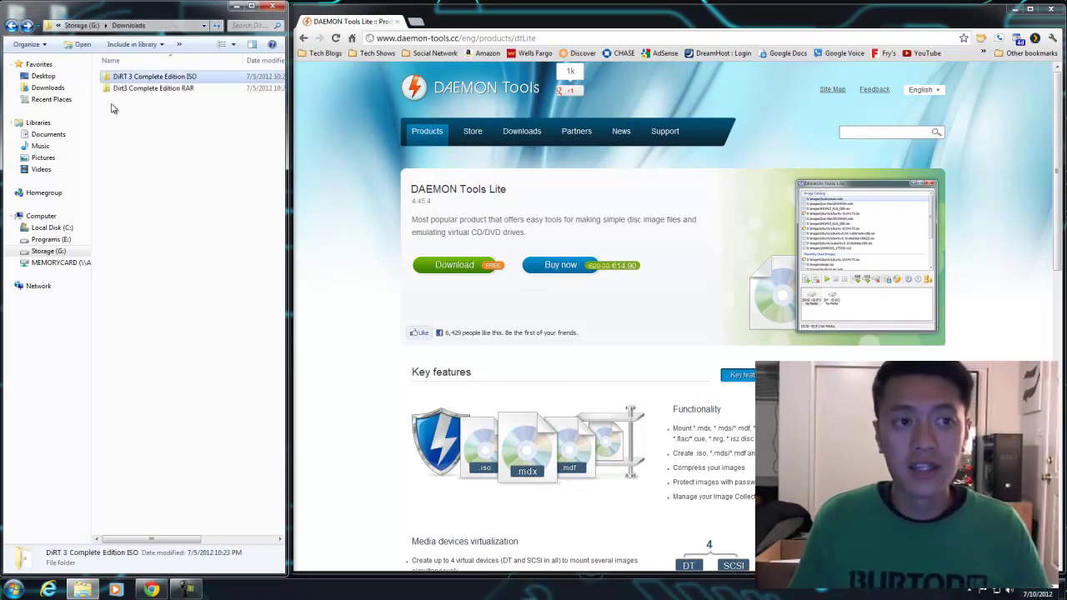
double_click(158, 88)
scroll(173, 234, down, 10)
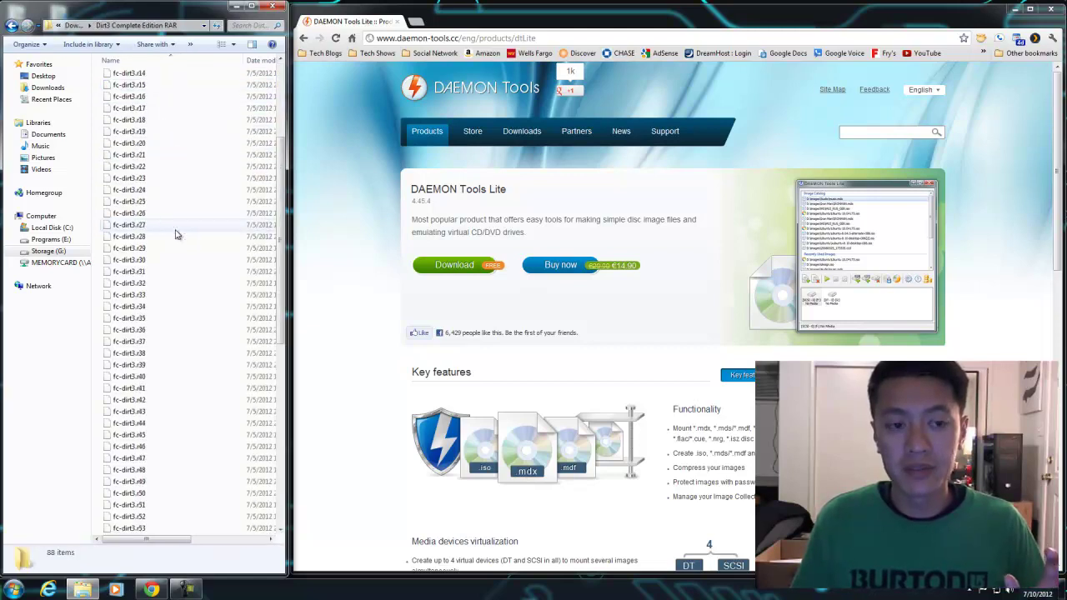
scroll(177, 241, down, 5)
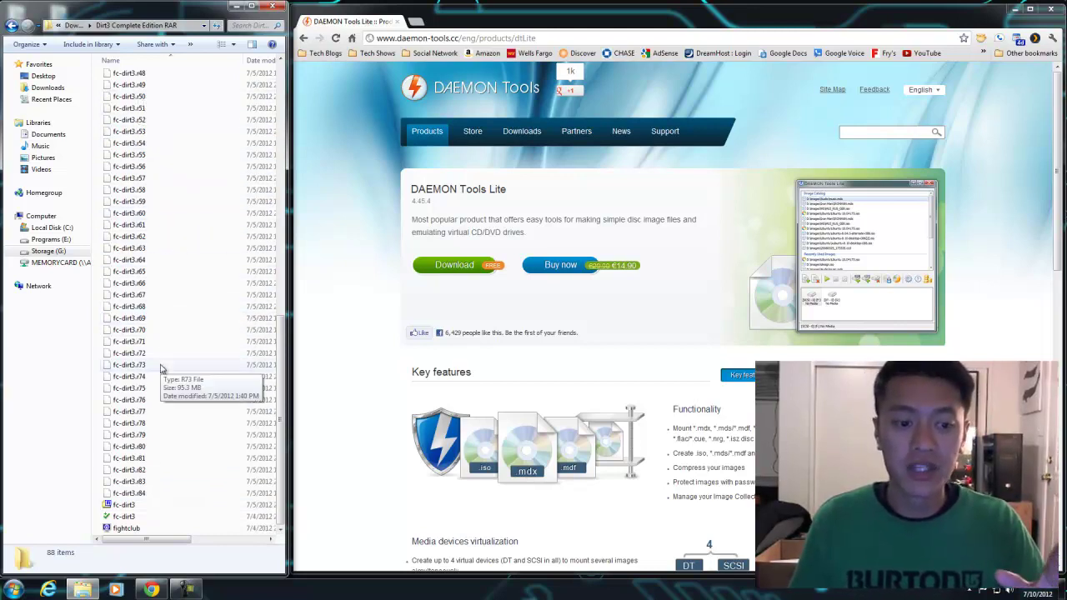
drag(169, 539, 260, 546)
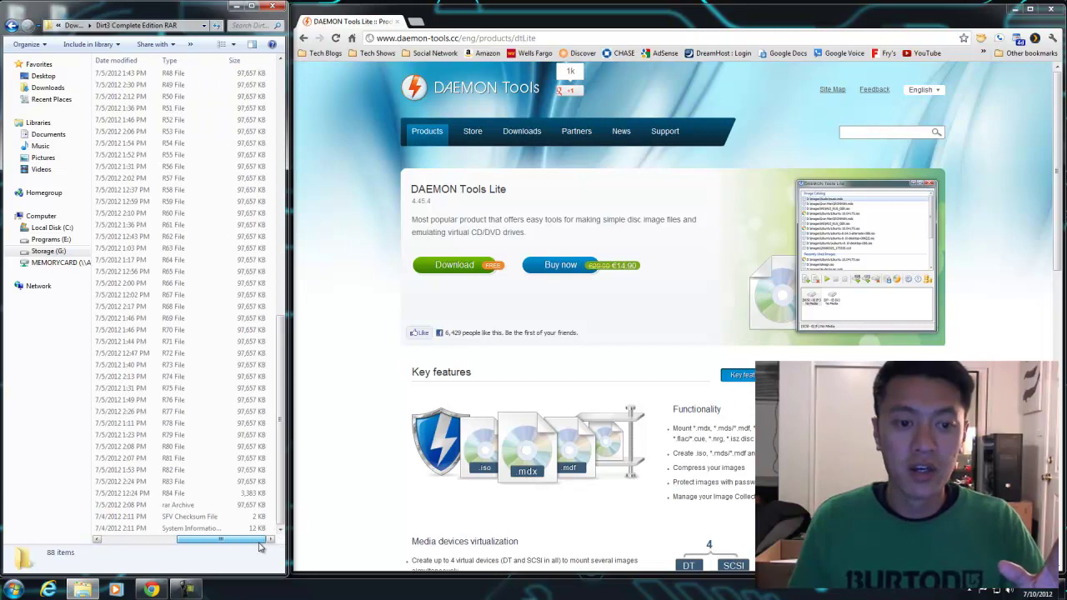
Check the properties of the DiRT 3 Complete Edition ISO file and return to the Downloads folder
key(BackSpace)
double_click(154, 76)
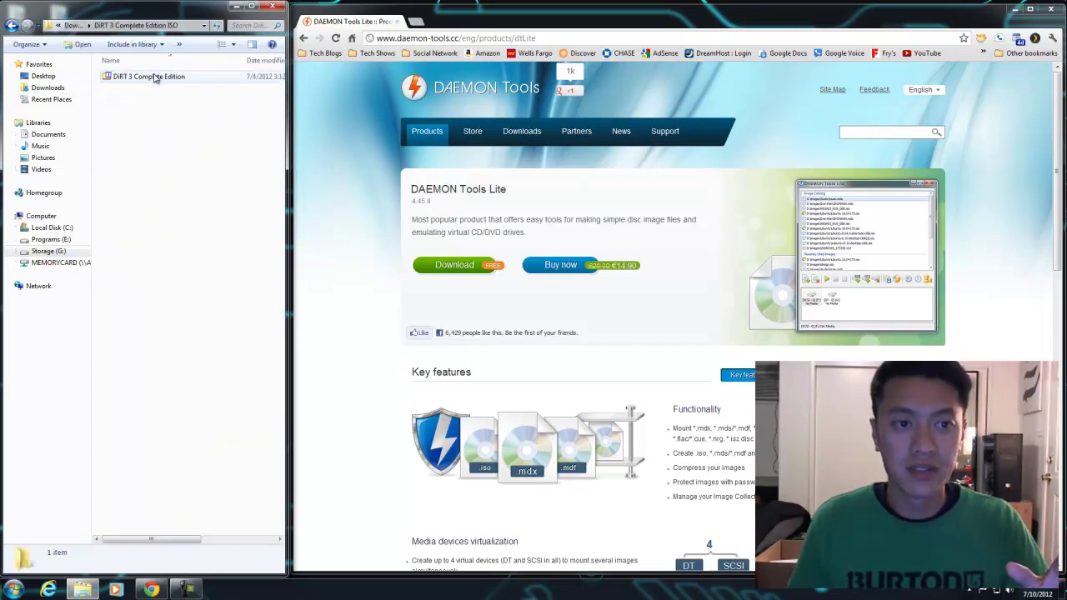
right_click(142, 77)
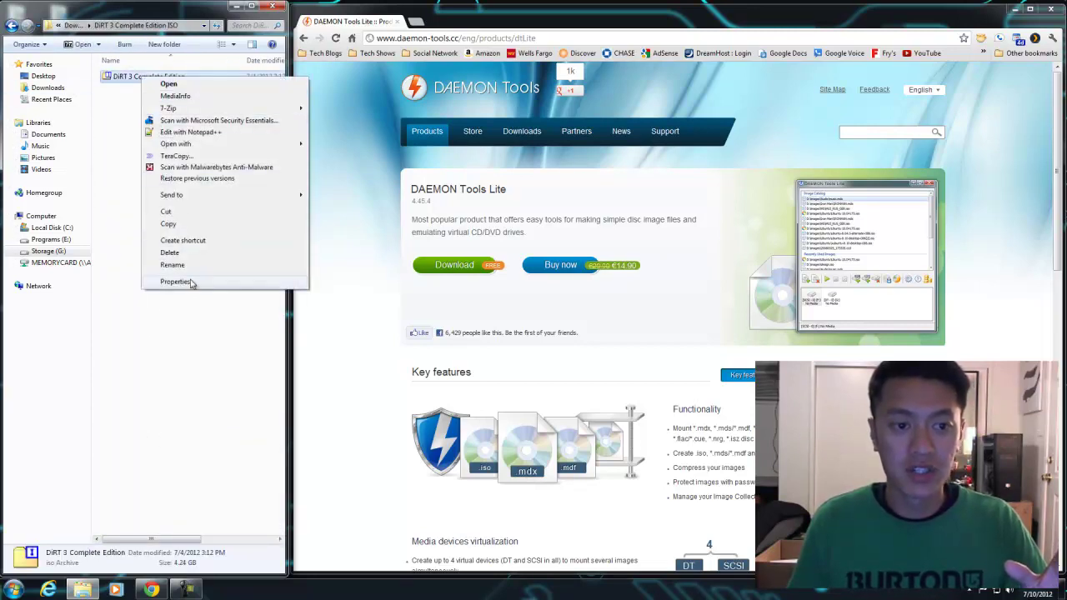
click(176, 282)
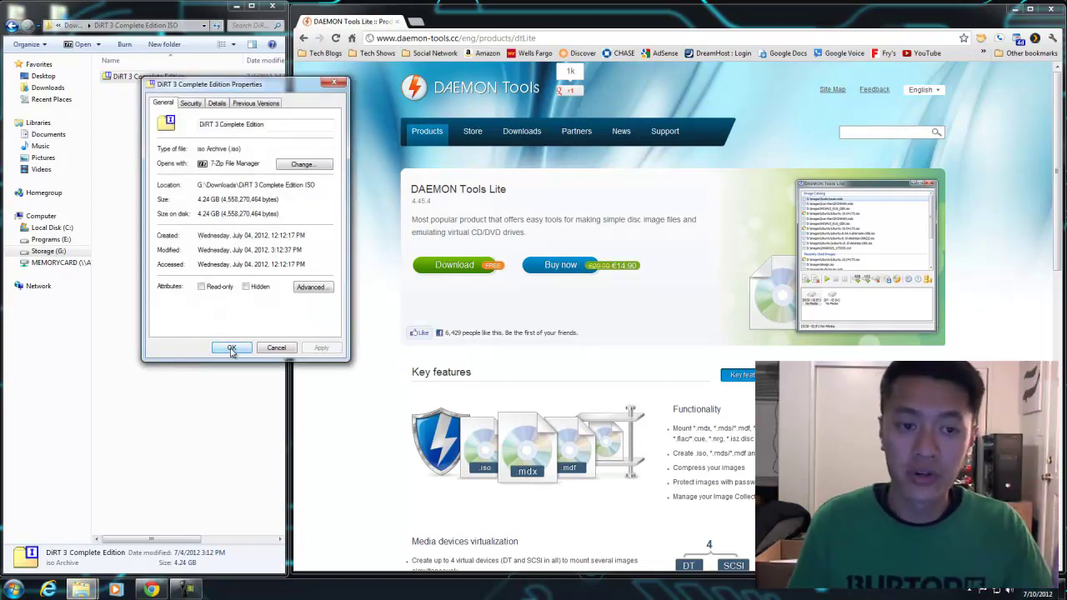
click(233, 348)
key(BackSpace)
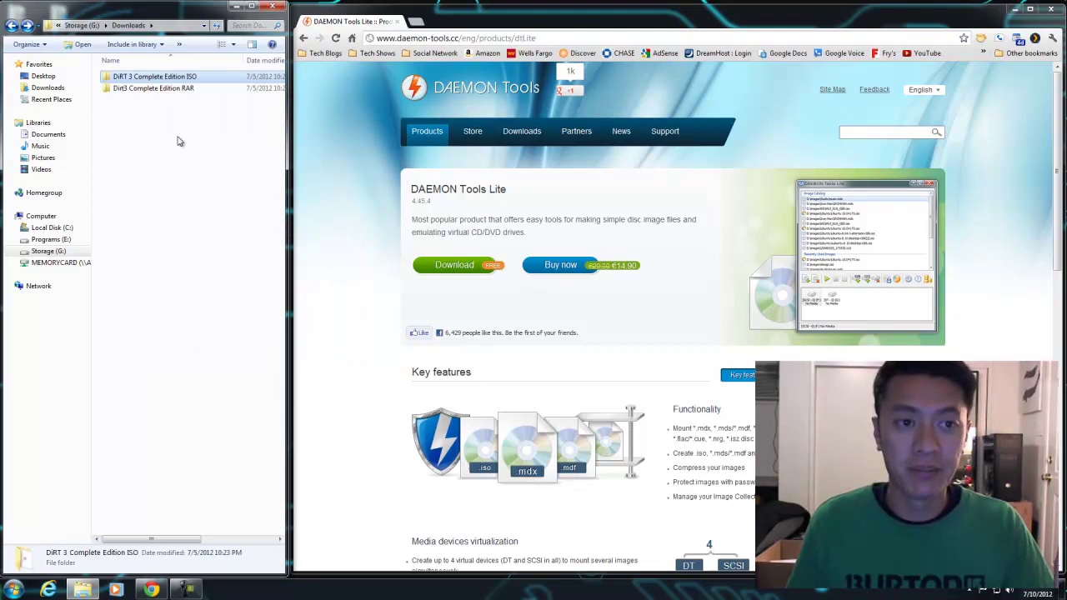
Open the Dirt3 Complete Edition RAR folder and examine the names, types and sizes of the split archive parts
click(175, 90)
double_click(175, 90)
scroll(196, 208, down, 15)
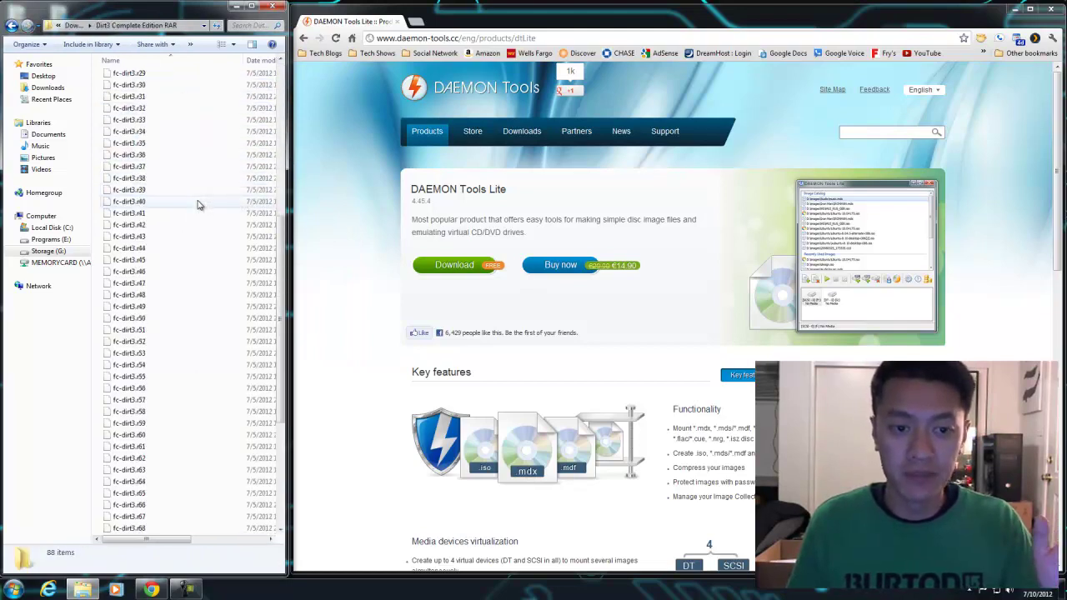
scroll(197, 218, up, 15)
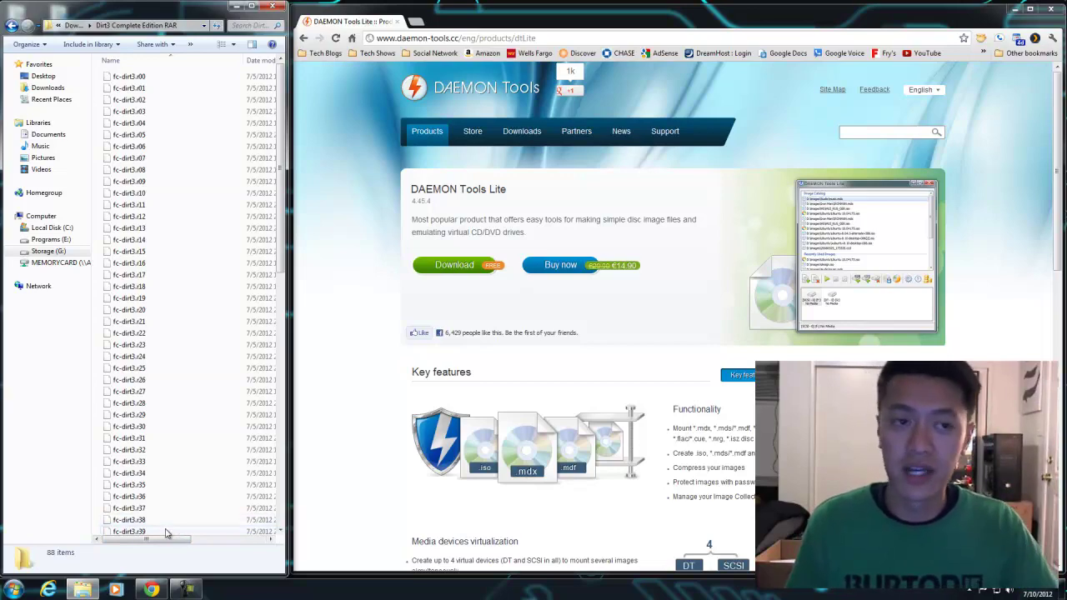
mouse_move(158, 542)
mouse_down()
mouse_move(207, 545)
mouse_move(164, 540)
mouse_up()
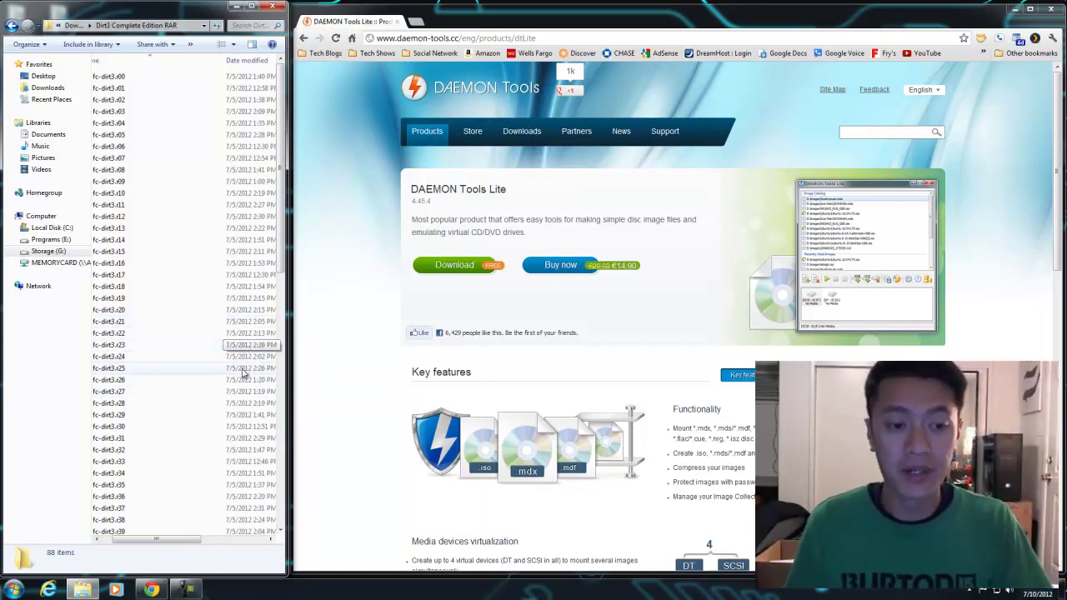
scroll(238, 383, down, 15)
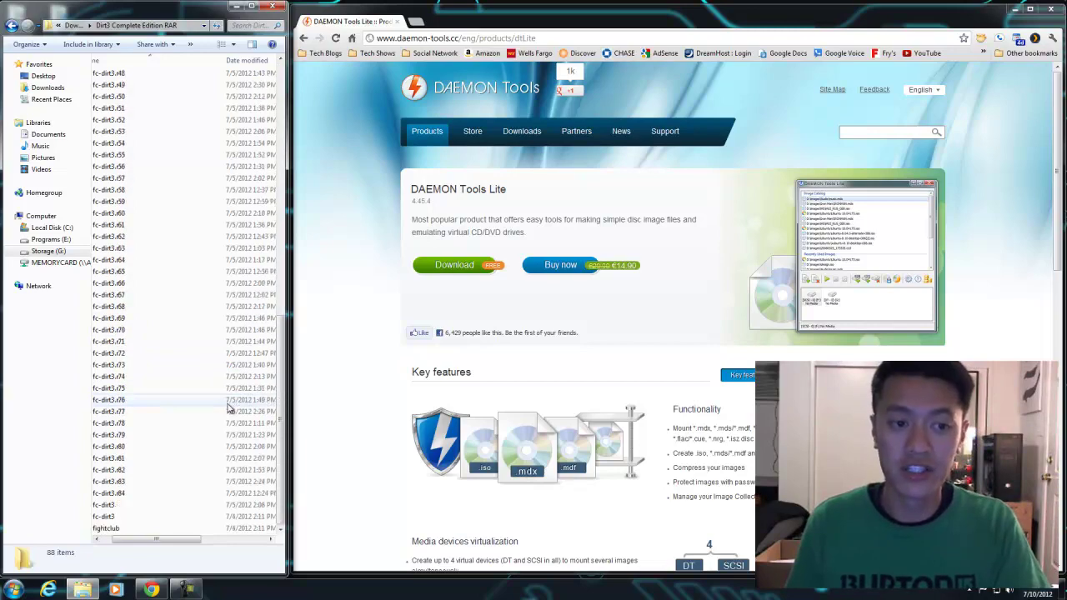
scroll(146, 288, up, 10)
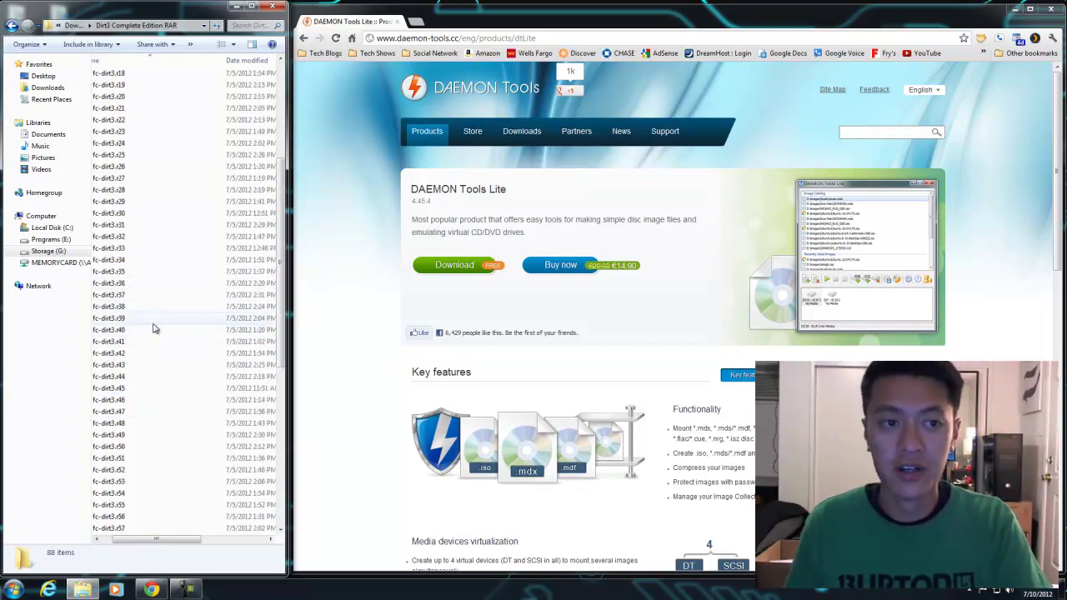
scroll(160, 333, down, 6)
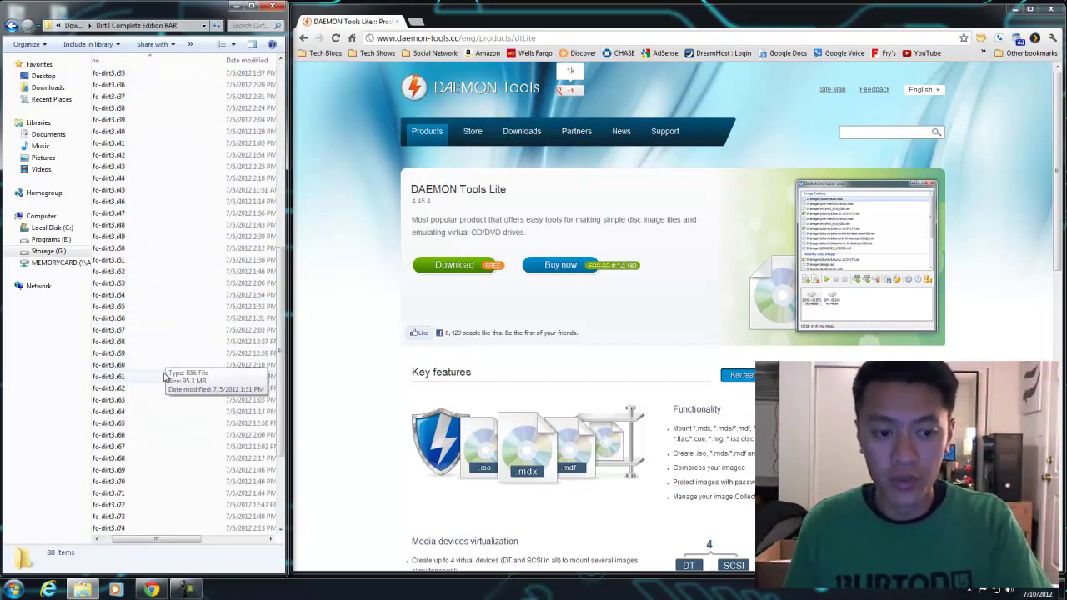
scroll(164, 377, down, 5)
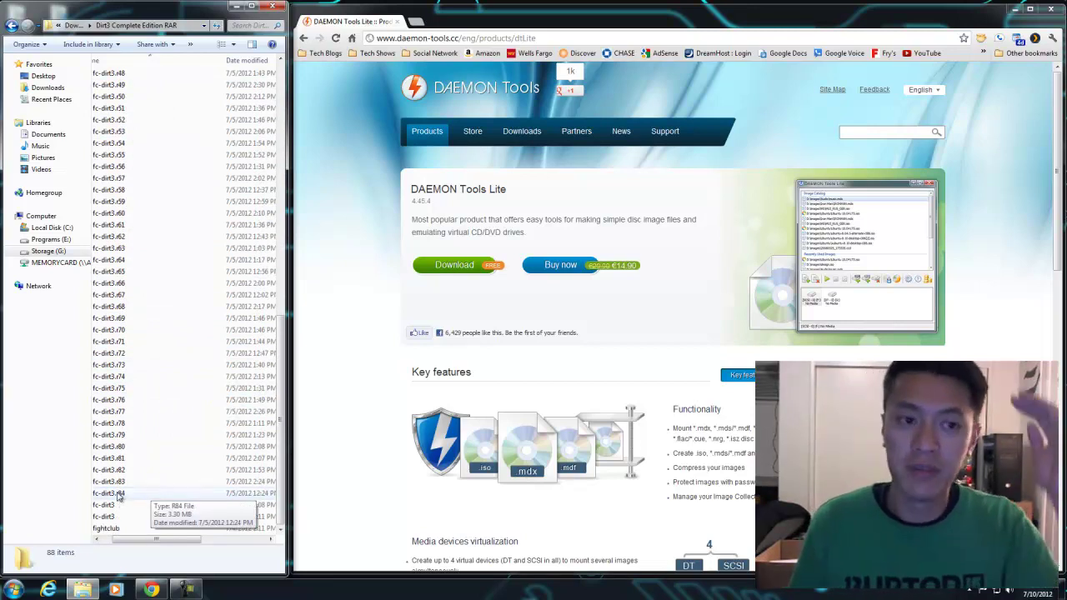
drag(156, 540, 238, 542)
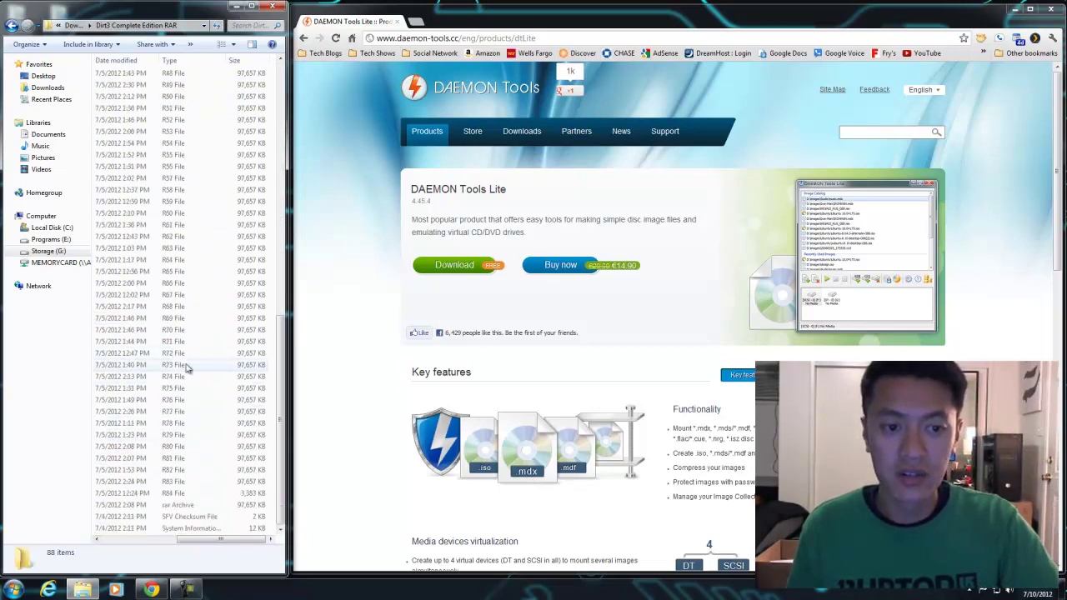
drag(221, 539, 146, 539)
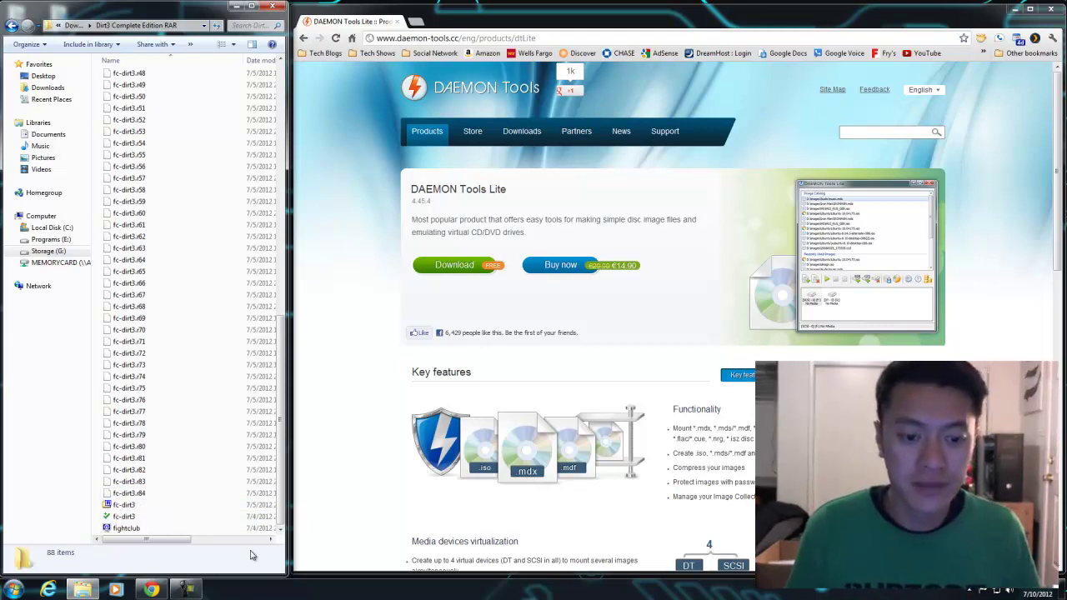
Widen the folder window to fit all columns, and open the fc-dirt3 RAR archive beside it in 7-Zip
drag(284, 573, 690, 573)
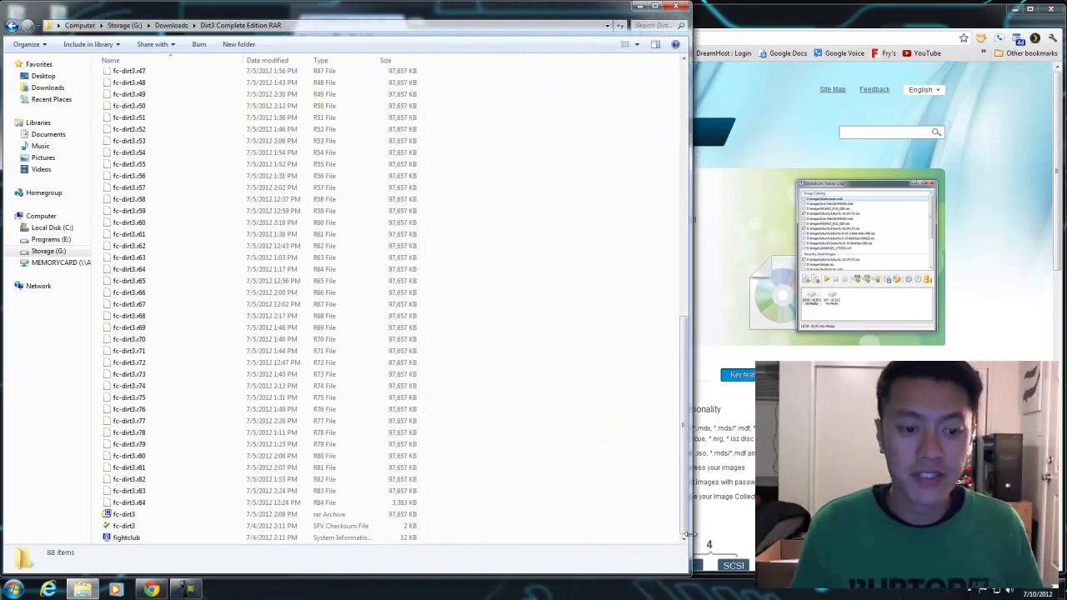
double_click(117, 514)
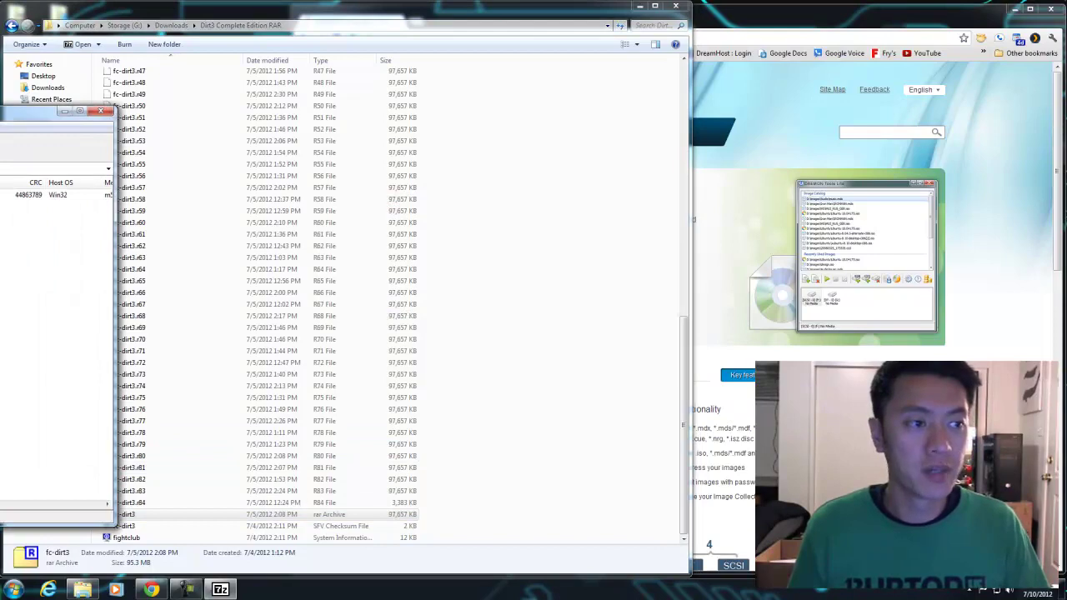
drag(50, 111, 963, 50)
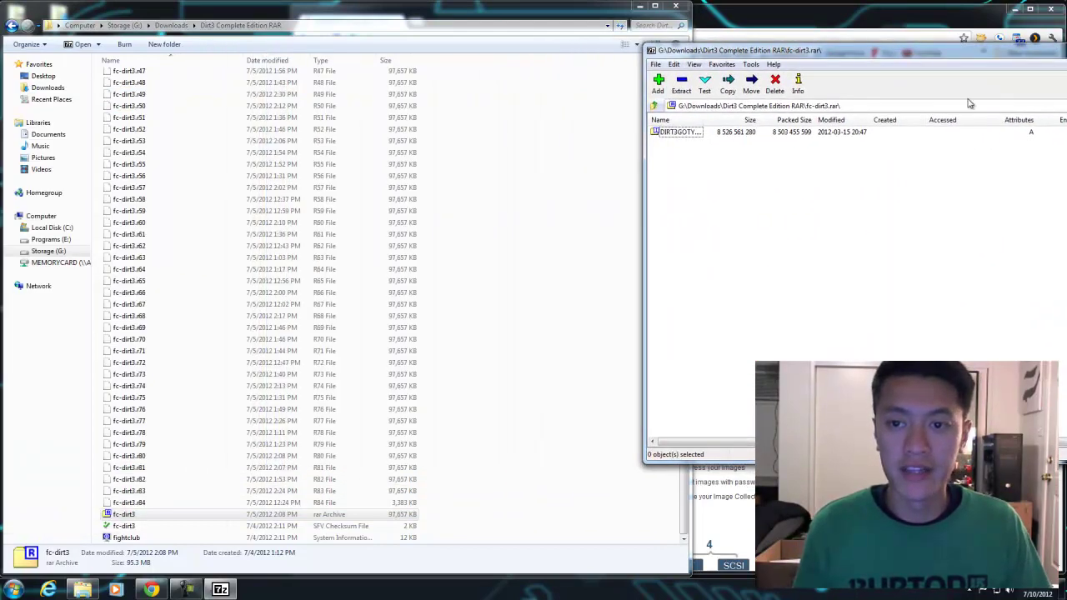
Extract the DIRT3GOTY image from the archive into the Dirt3 Complete Edition RAR folder
click(658, 136)
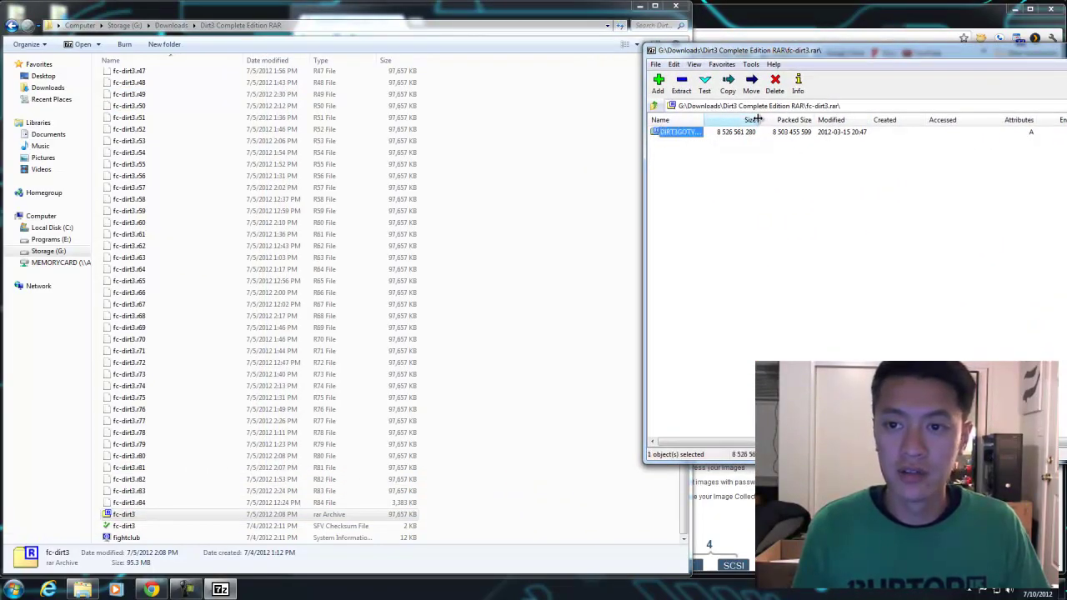
drag(755, 119, 825, 119)
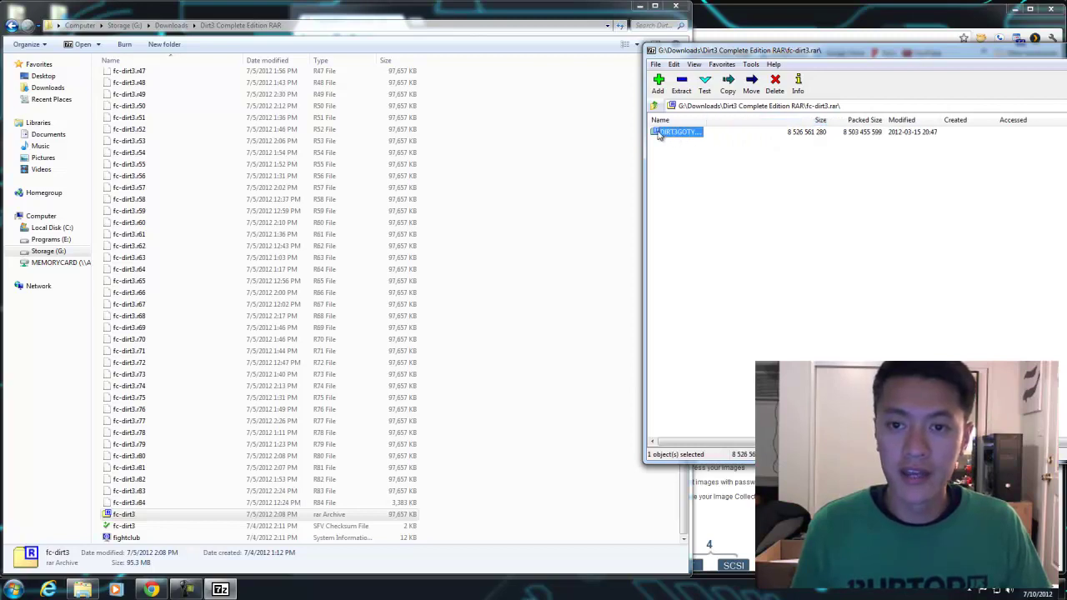
drag(659, 136, 565, 192)
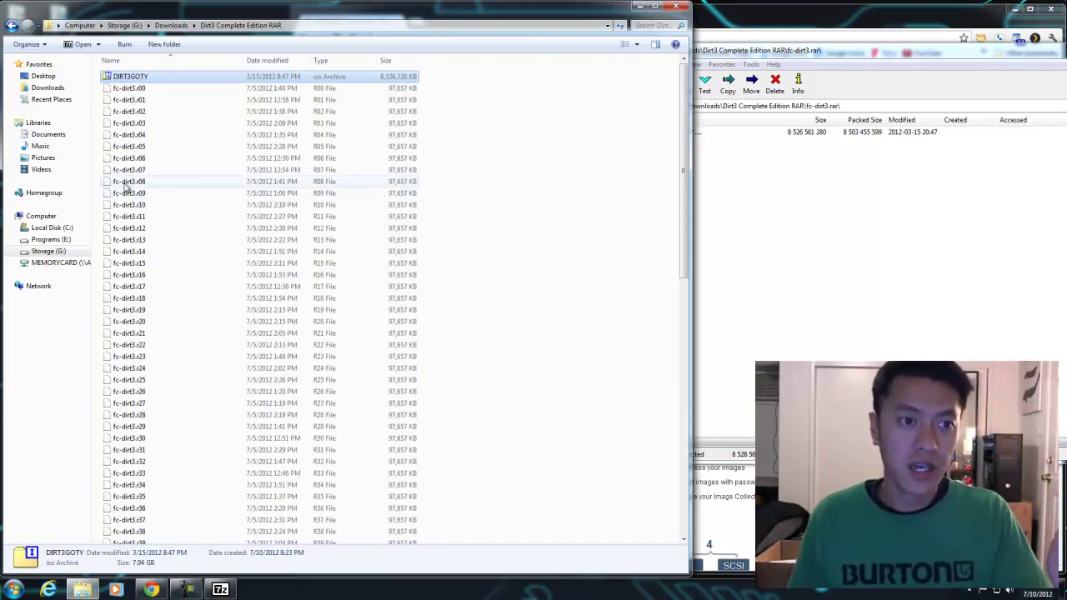
Delete all the fc-dirt3 RAR archive parts, keeping the DIRT3GOTY ISO, the fc-dirt3 checksum file and the fightclub file
scroll(143, 177, down, 6)
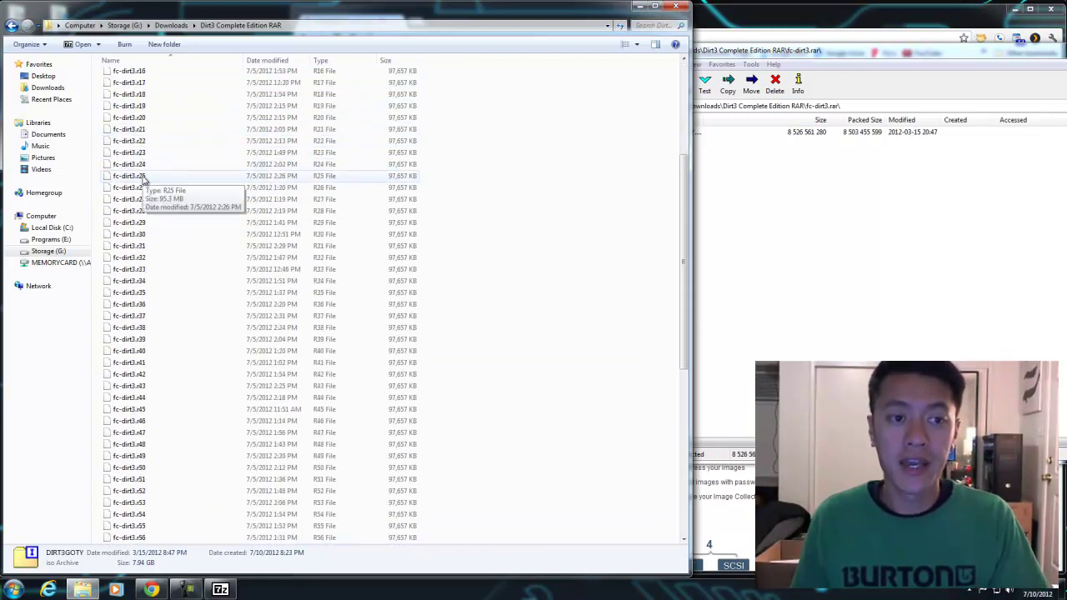
scroll(146, 200, down, 10)
key(ctrl+a)
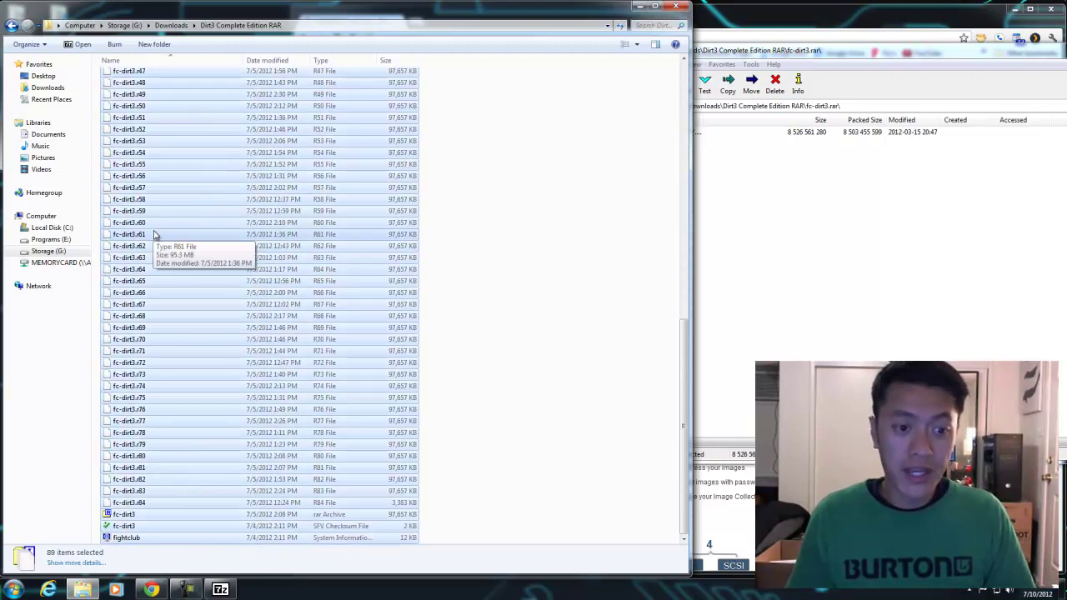
scroll(185, 313, up, 15)
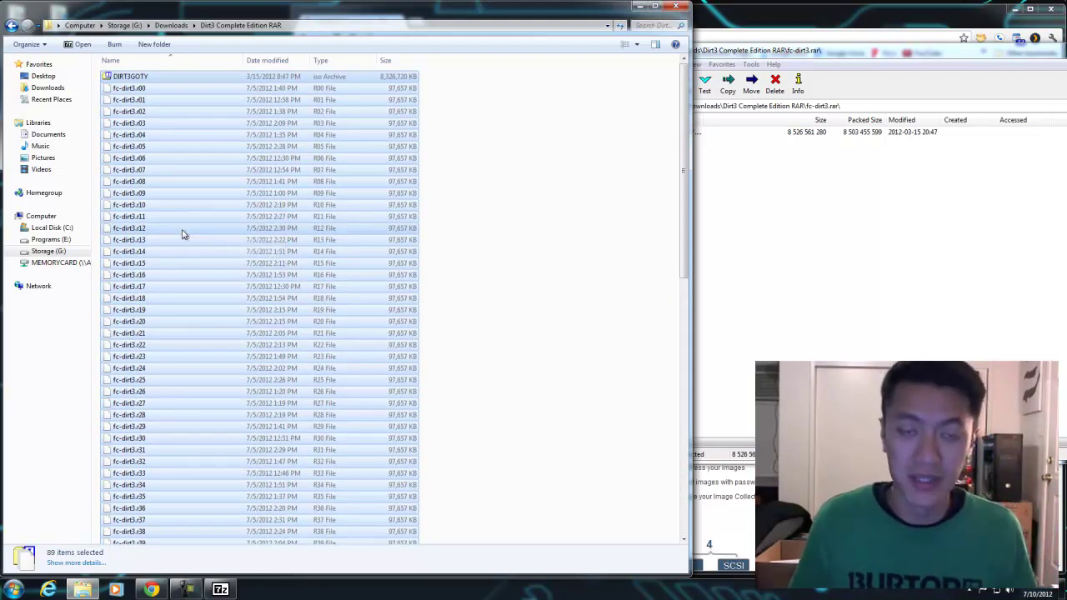
ctrl+click(129, 77)
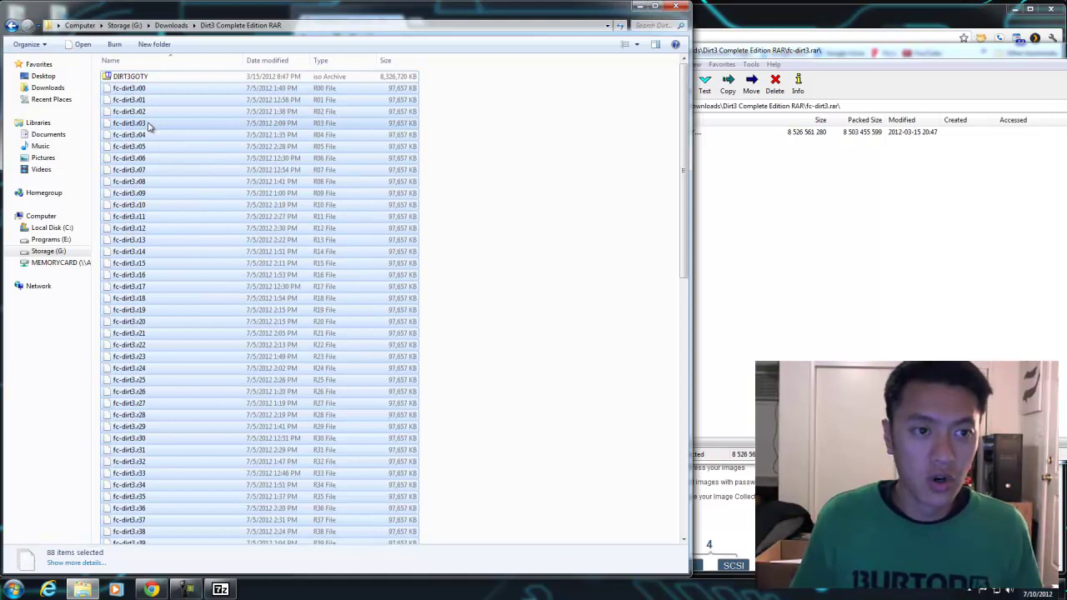
scroll(150, 167, down, 15)
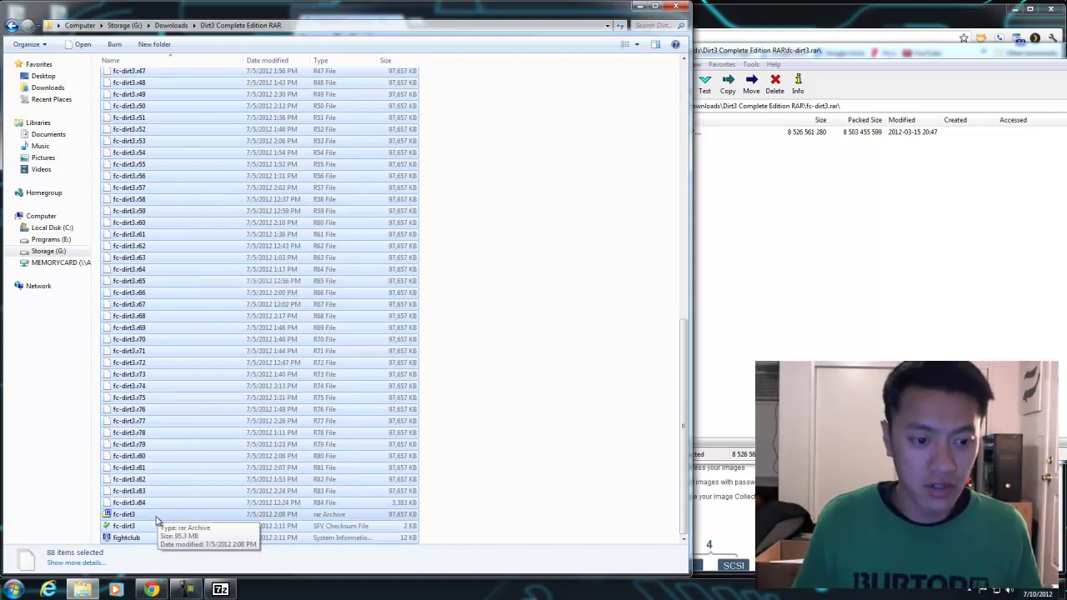
ctrl+click(140, 540)
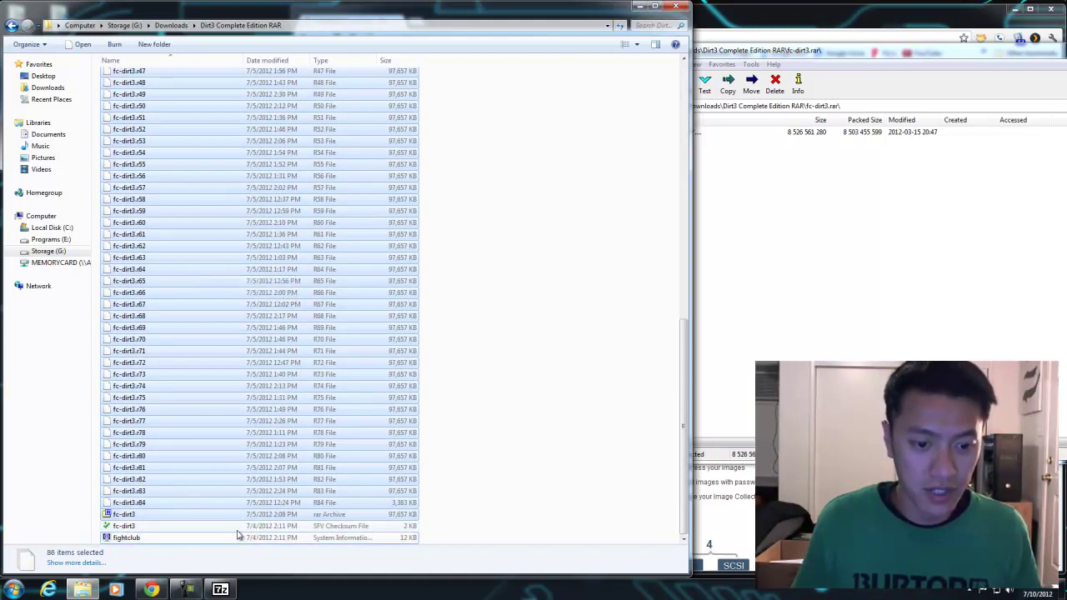
ctrl+click(218, 479)
scroll(214, 482, up, 12)
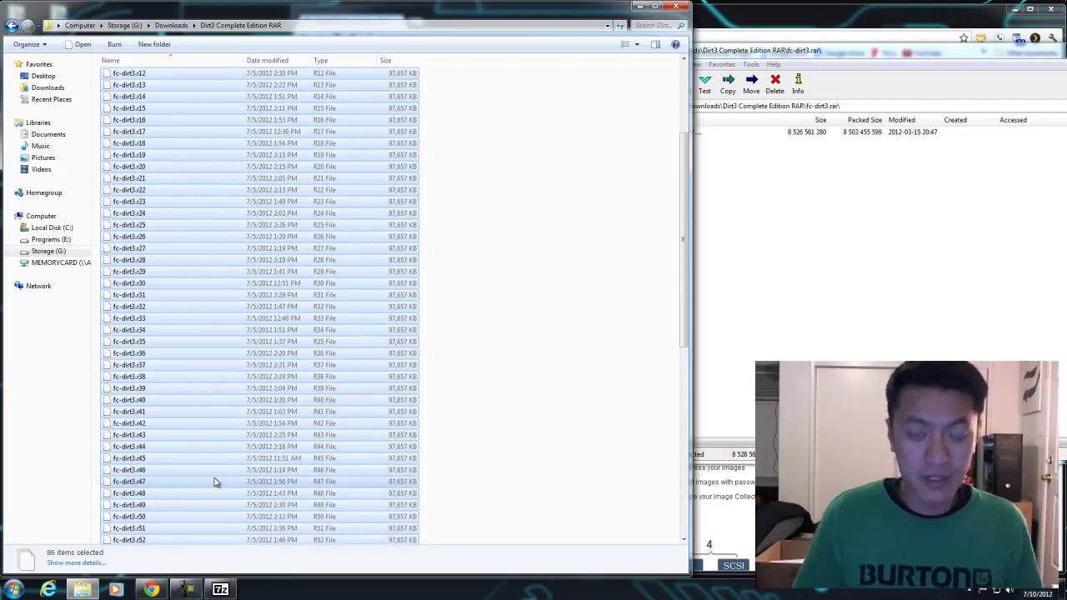
key(Delete)
key(Return)
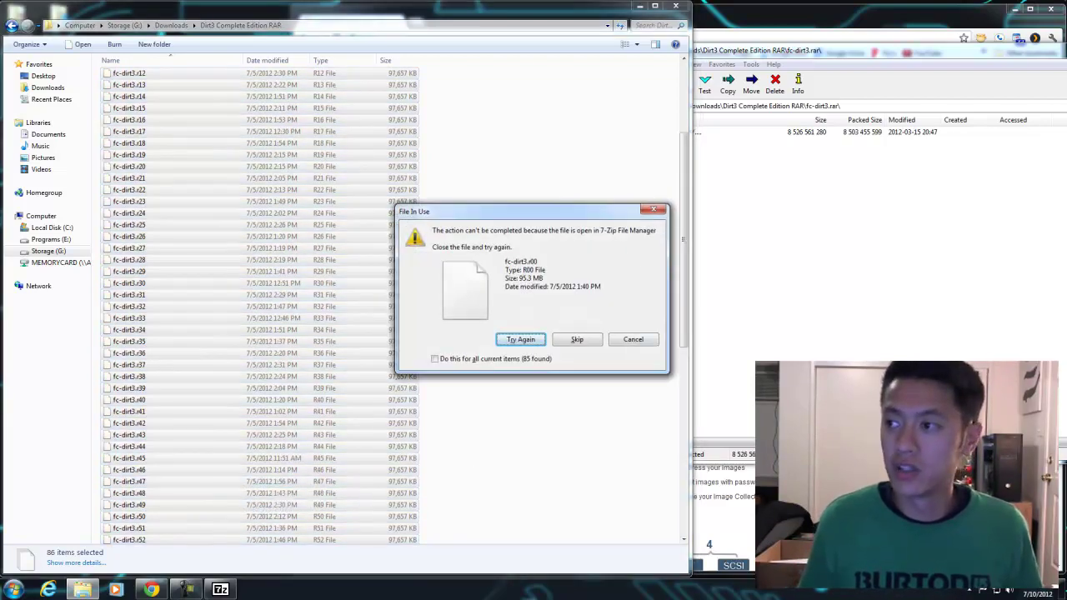
click(521, 339)
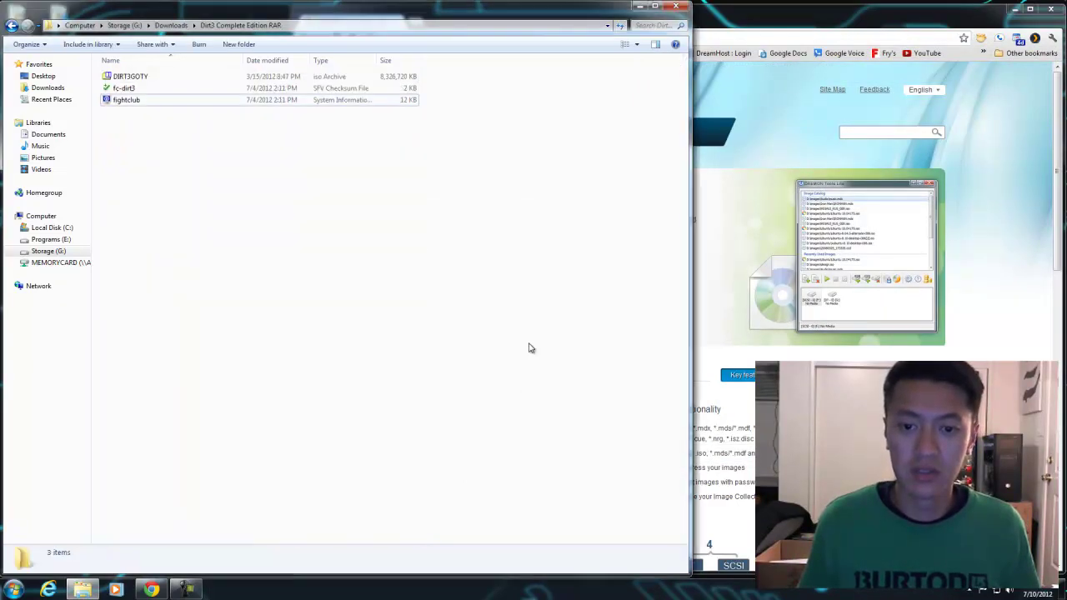
Inspect the file details of the DIRT3GOTY ISO and the fc-dirt3 checksum file
click(131, 79)
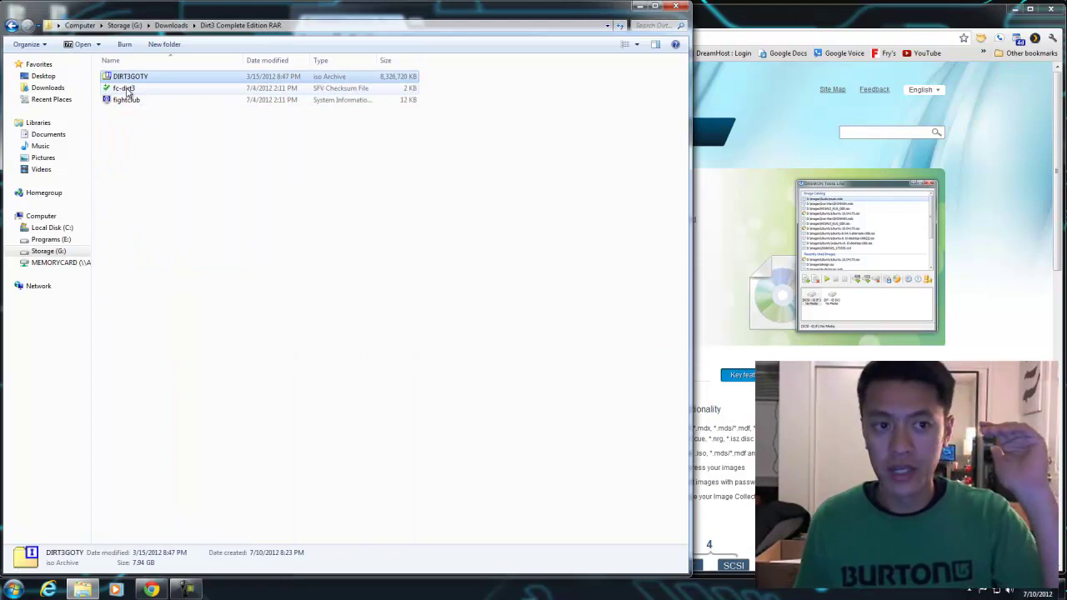
click(125, 88)
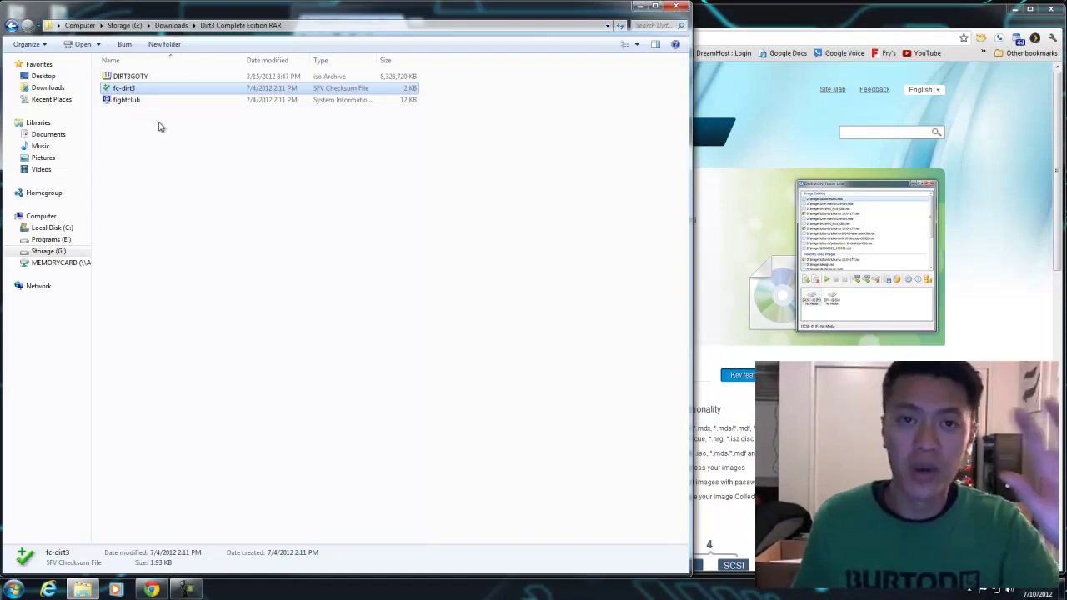
Try to open the fightclub file with its default program, and close System Information
click(123, 101)
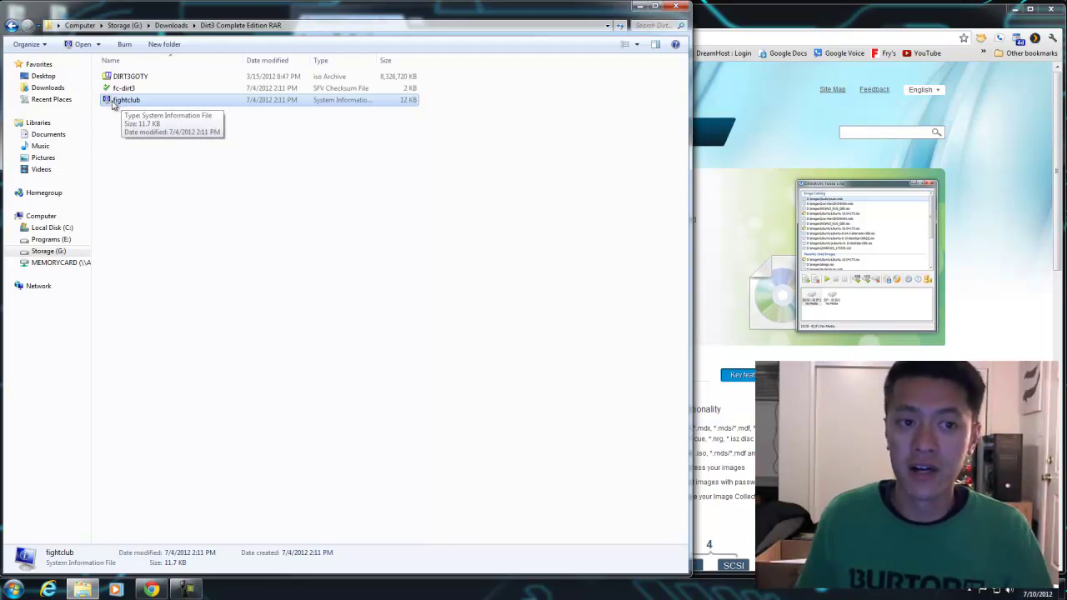
double_click(114, 102)
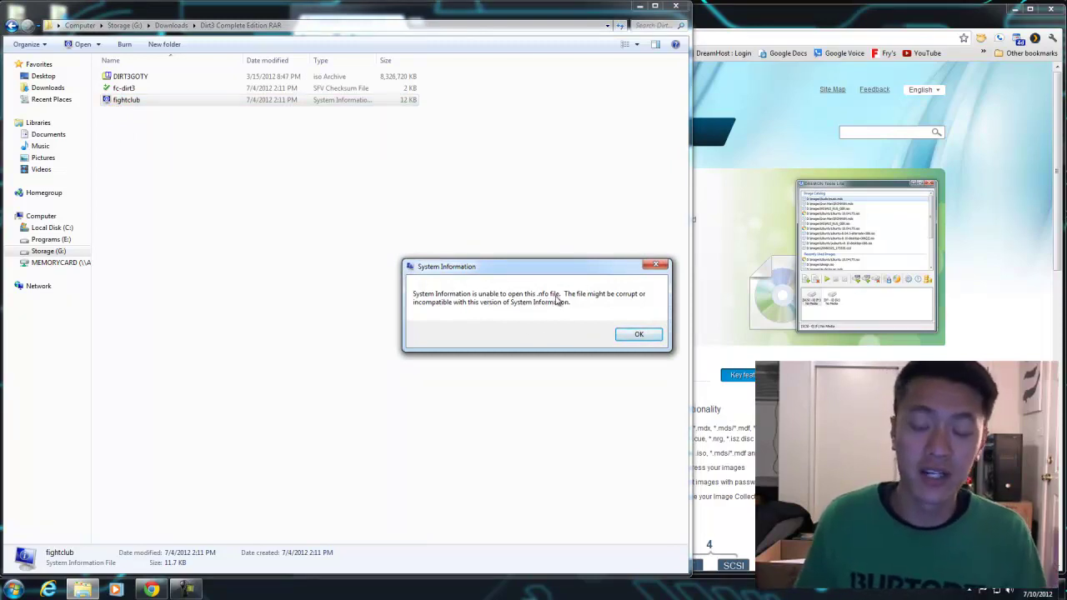
click(638, 334)
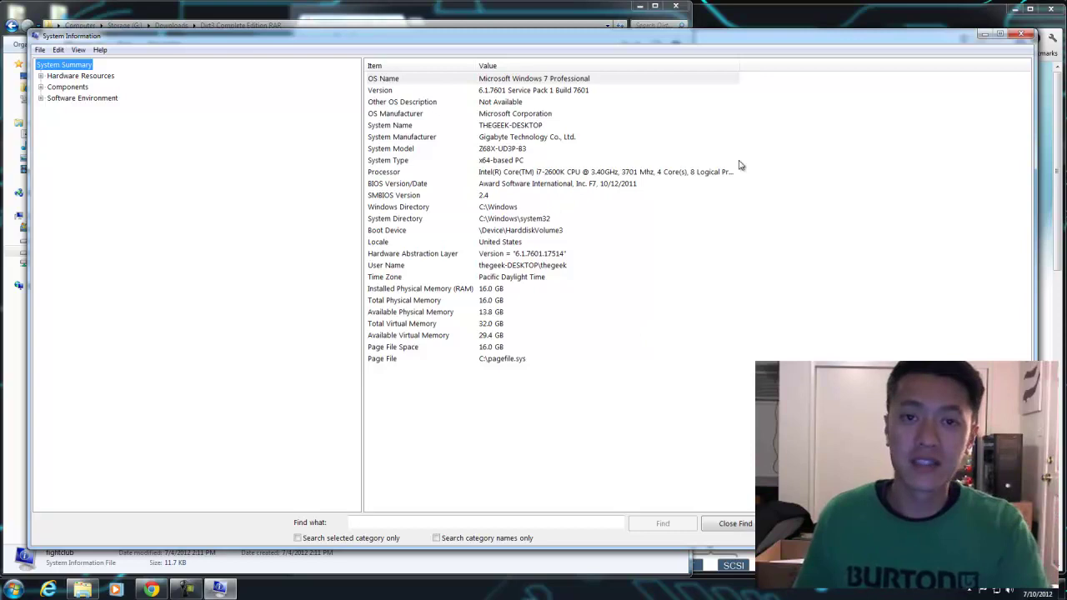
click(1023, 37)
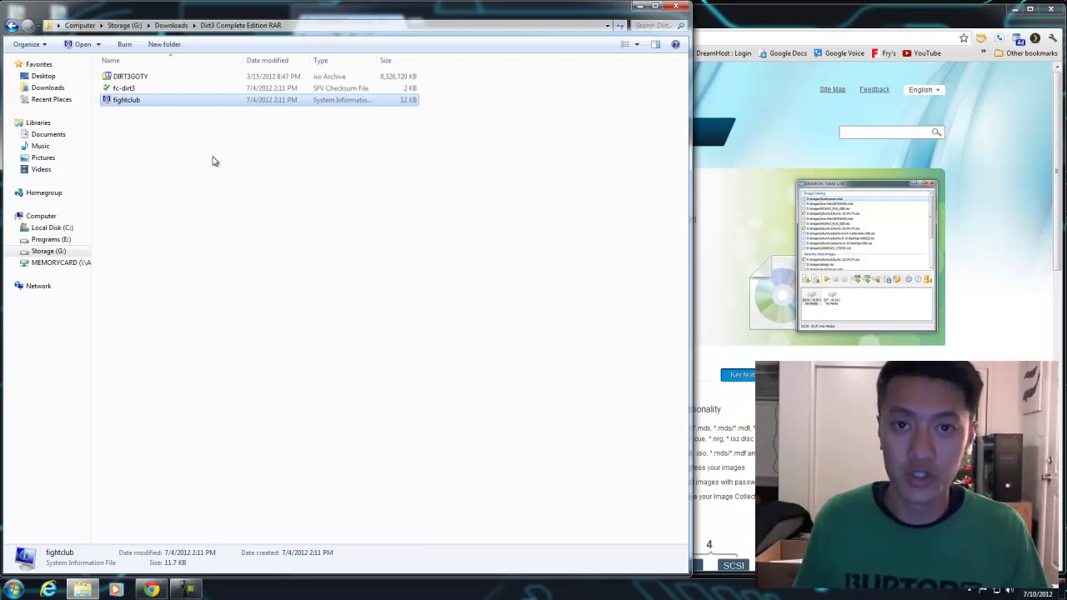
Start choosing another default program for the fightclub file and browse the Program Files folder for one
right_click(120, 102)
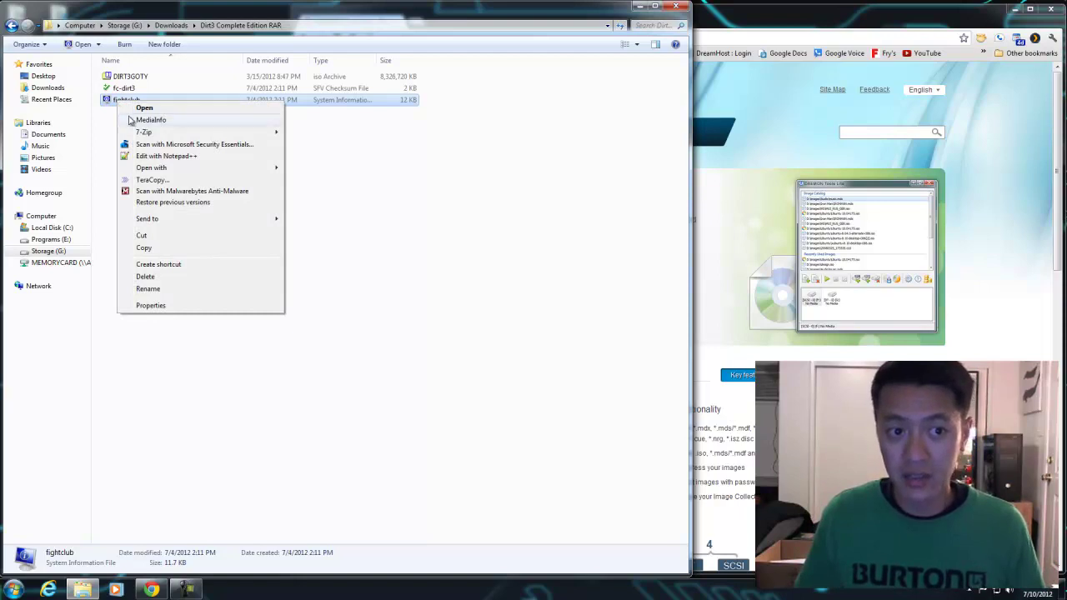
mouse_move(158, 173)
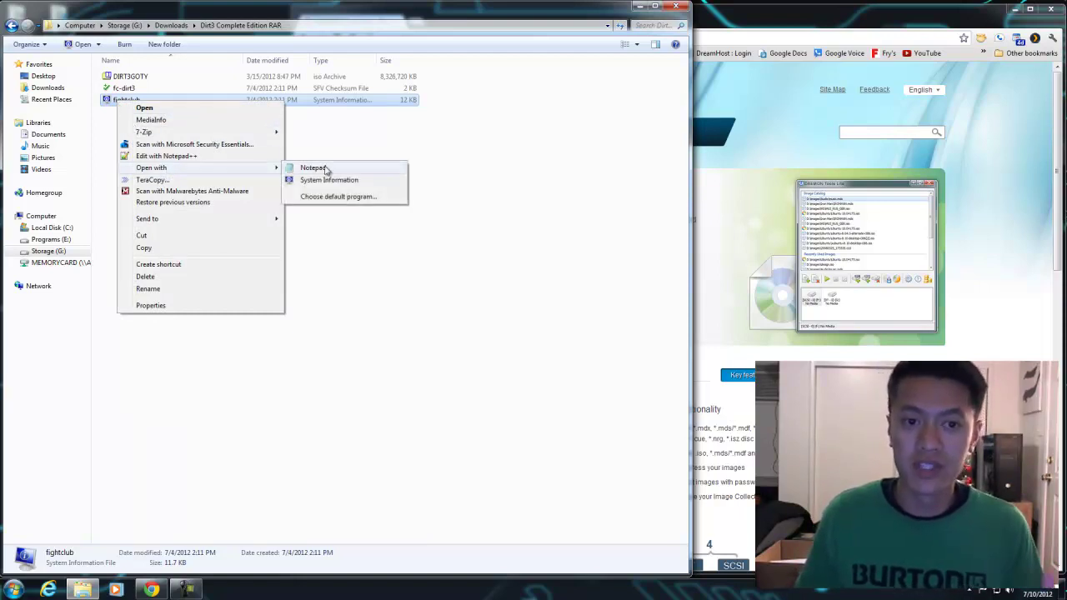
click(321, 197)
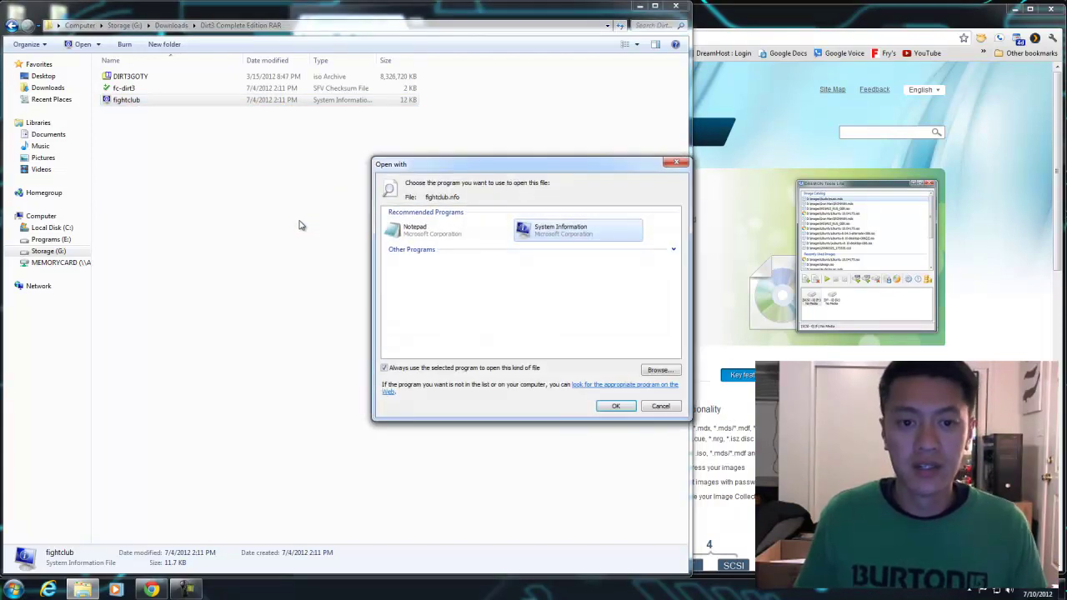
click(658, 371)
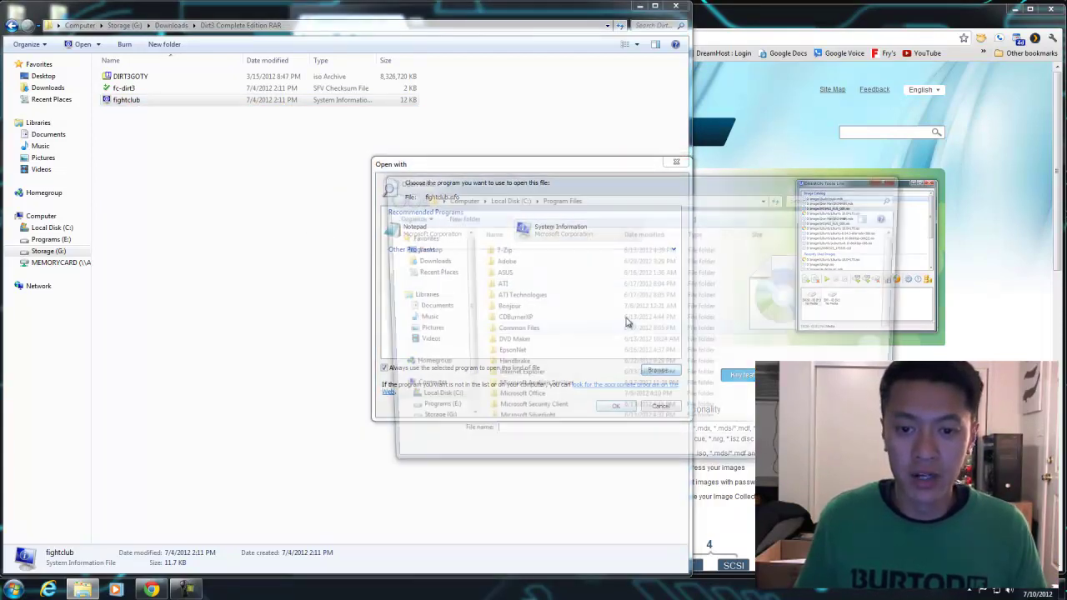
scroll(512, 325, down, 3)
scroll(515, 328, down, 2)
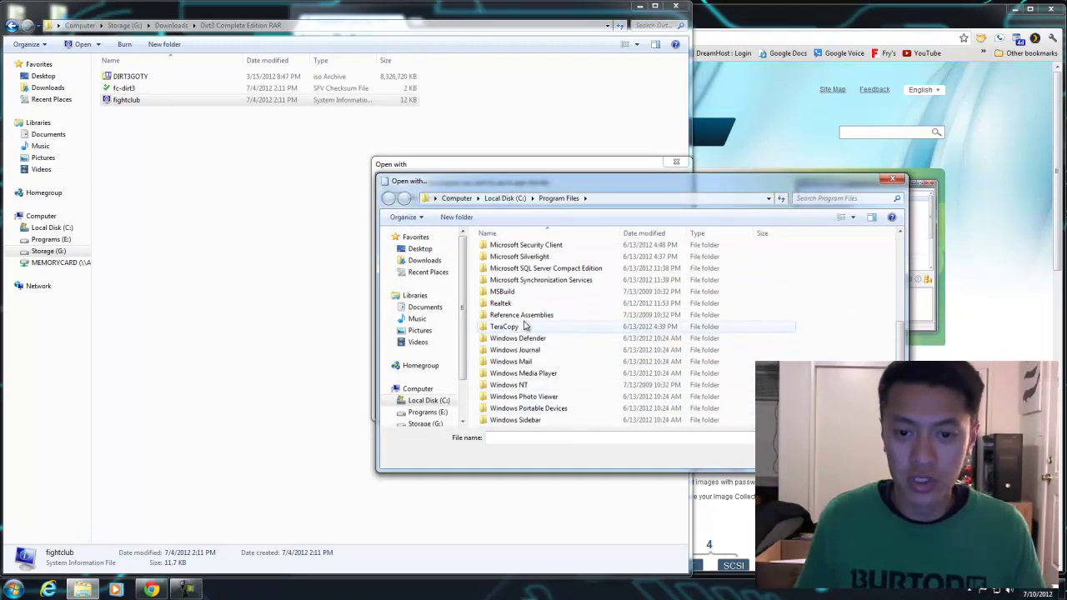
scroll(524, 333, up, 5)
scroll(533, 341, down, 5)
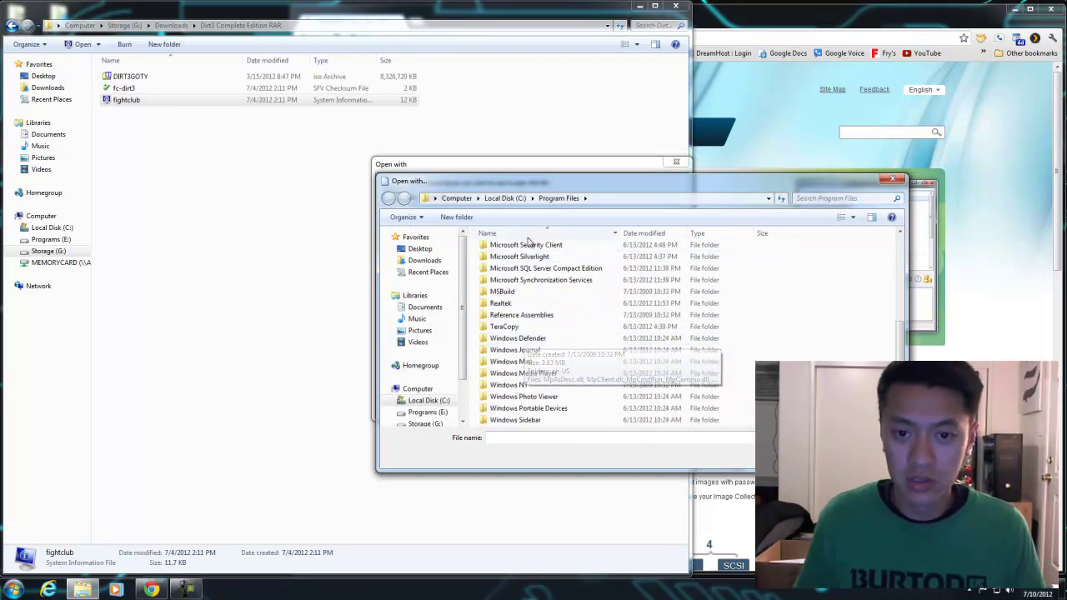
Go to the Windows folder on Local Disk (C:) and search it for "notepad"
click(505, 198)
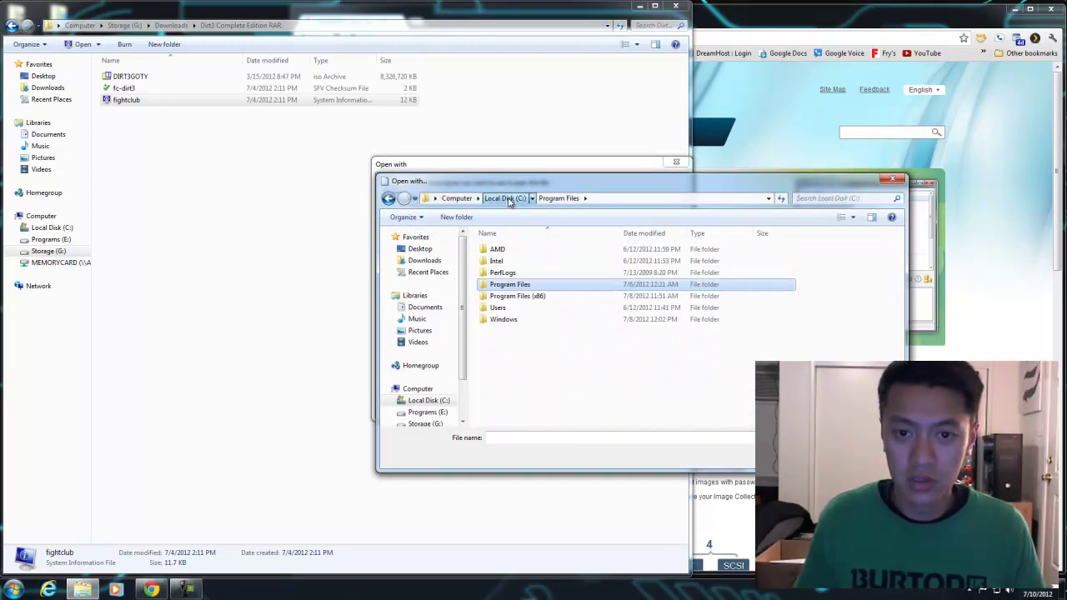
double_click(509, 319)
click(830, 198)
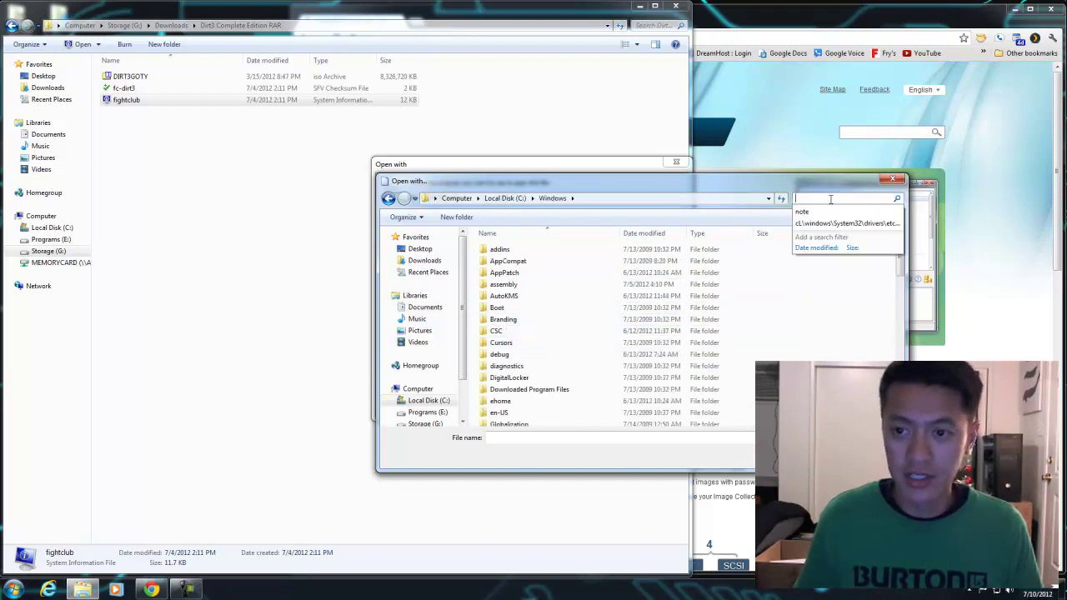
text(note)
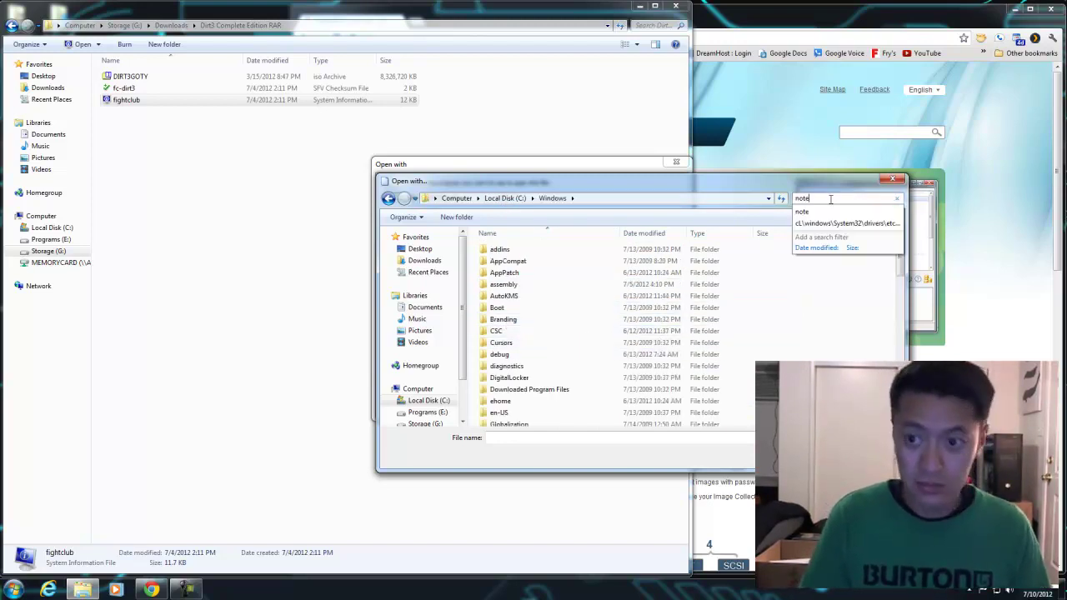
text(p)
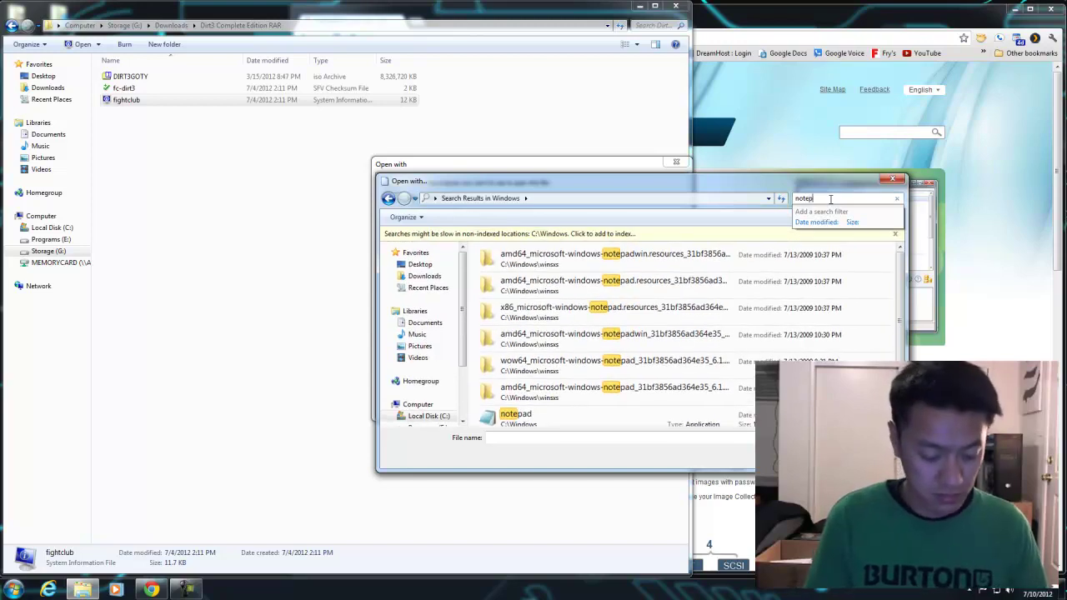
text(ad)
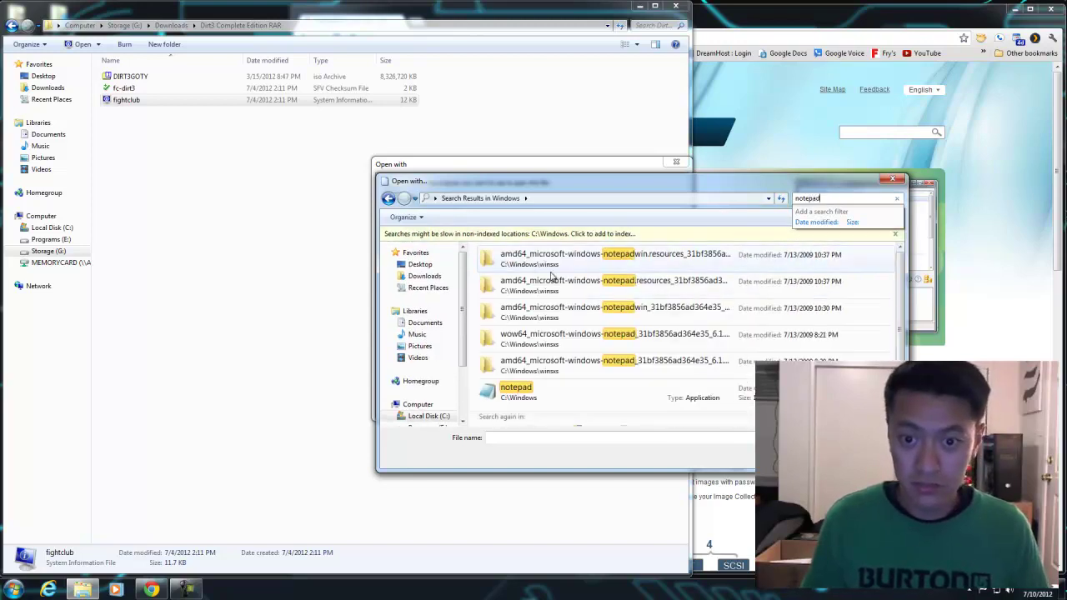
Set the notepad application in C:\Windows as the default program for this file type and open fightclub with it
click(503, 414)
scroll(503, 413, down, 1)
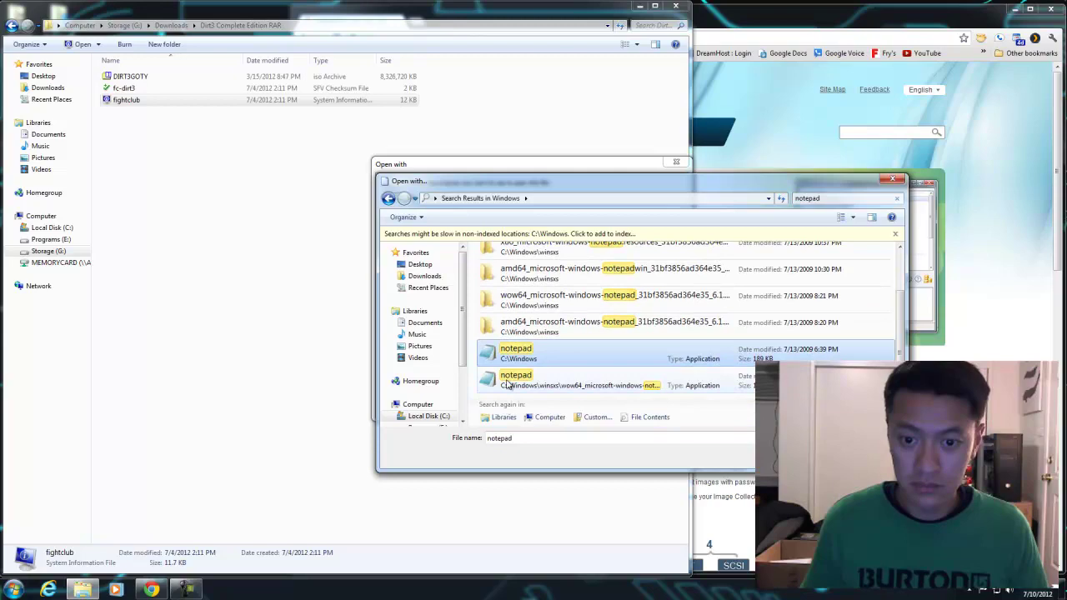
double_click(495, 356)
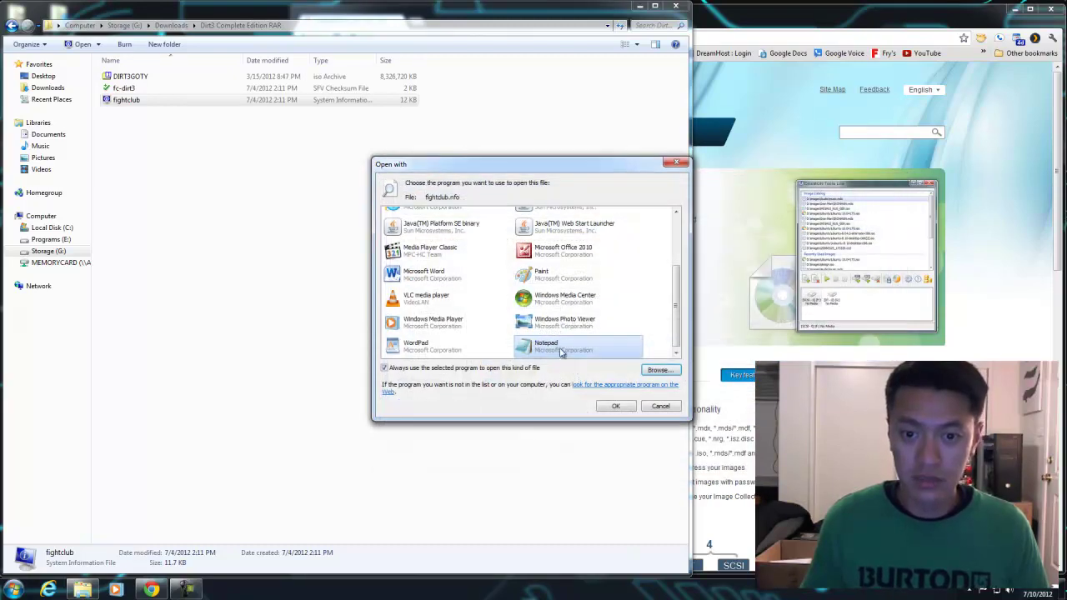
click(615, 406)
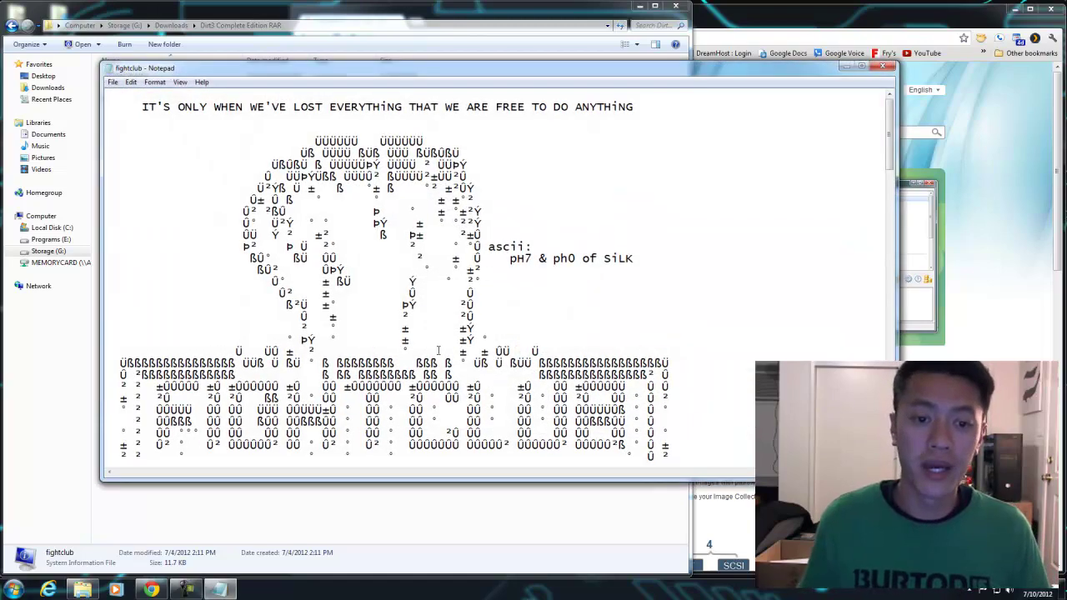
Read the release details and DiRT 3 Complete Edition content description in the fightclub file, and close it
scroll(428, 333, down, 7)
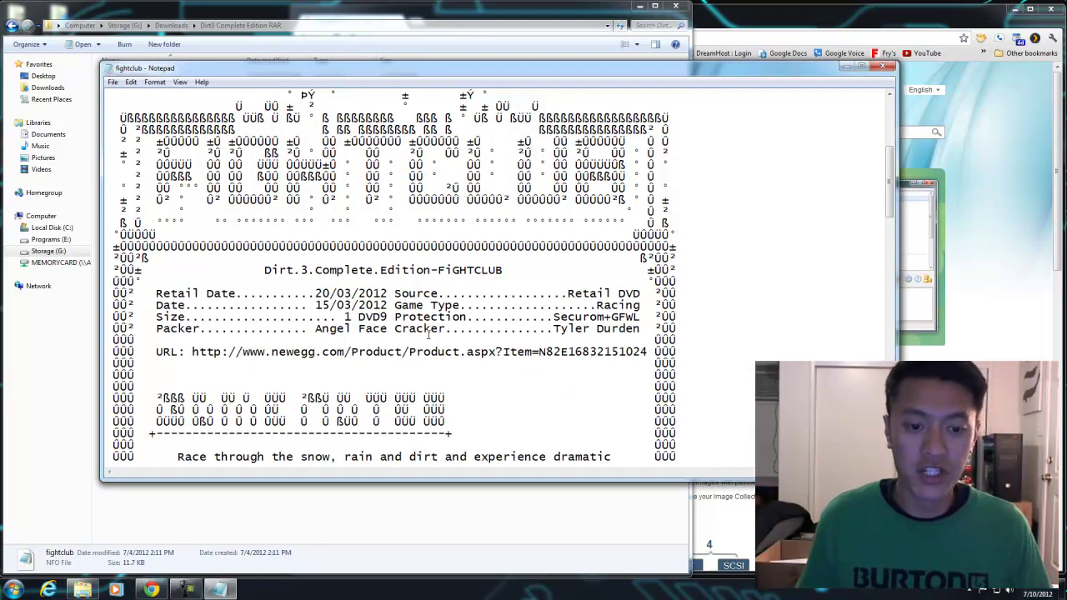
scroll(429, 334, down, 7)
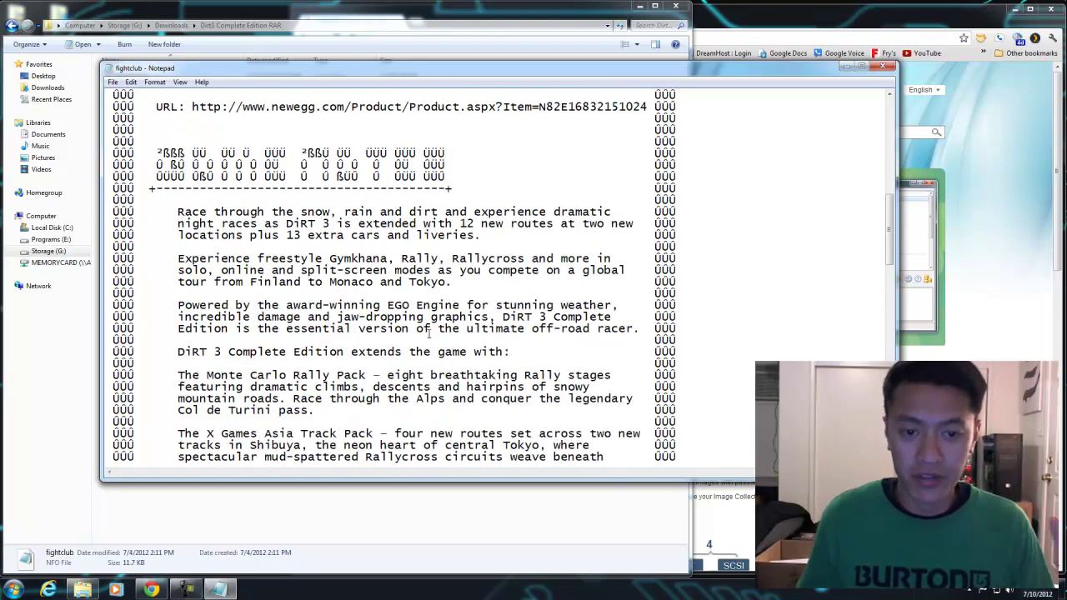
scroll(428, 333, down, 7)
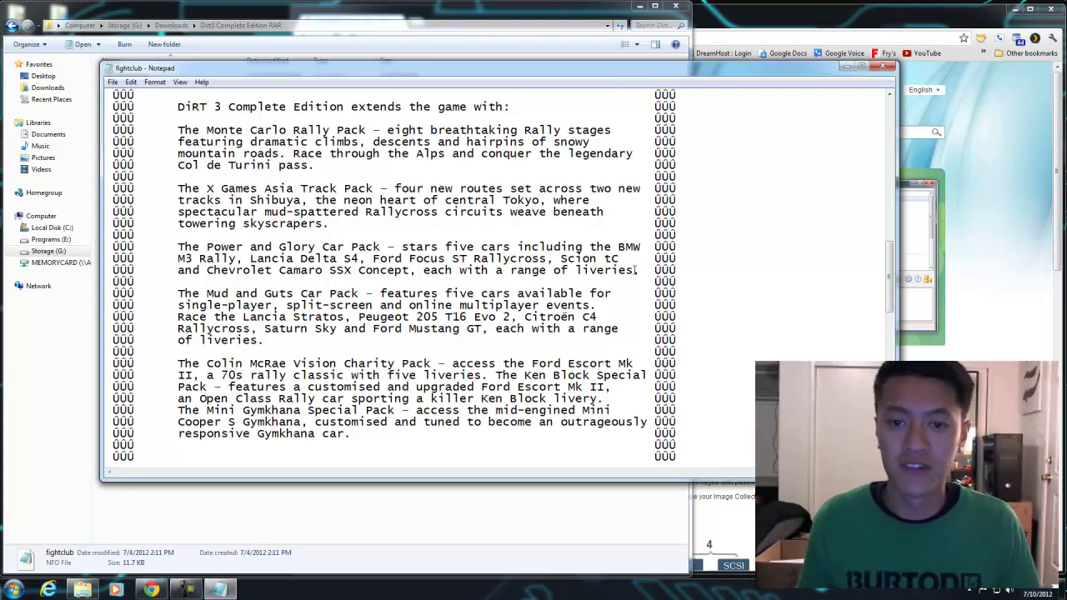
scroll(636, 269, down, 2)
scroll(633, 267, up, 3)
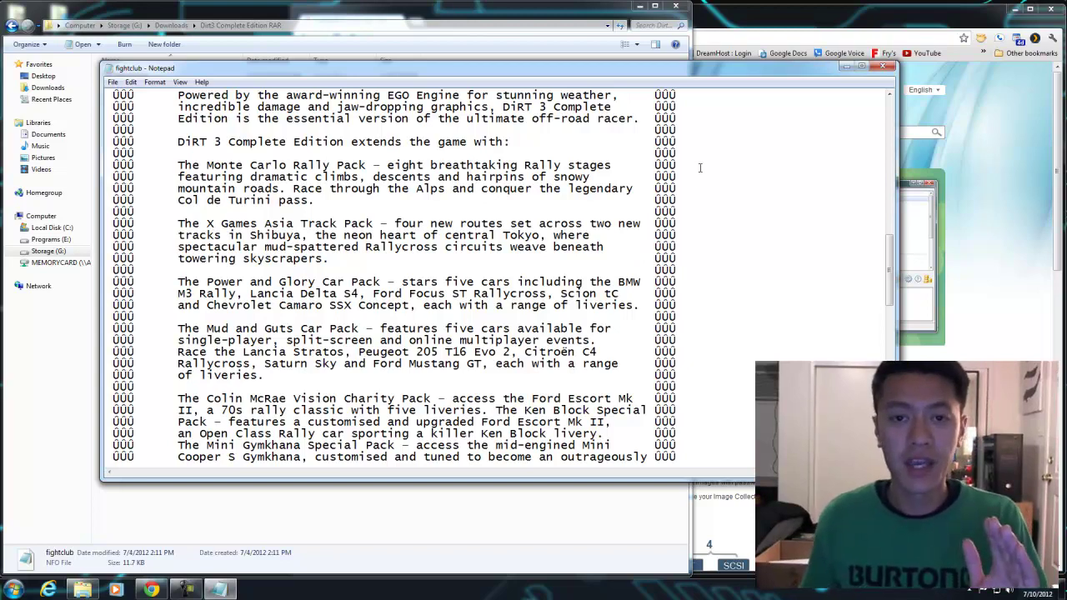
scroll(885, 69, up, 10)
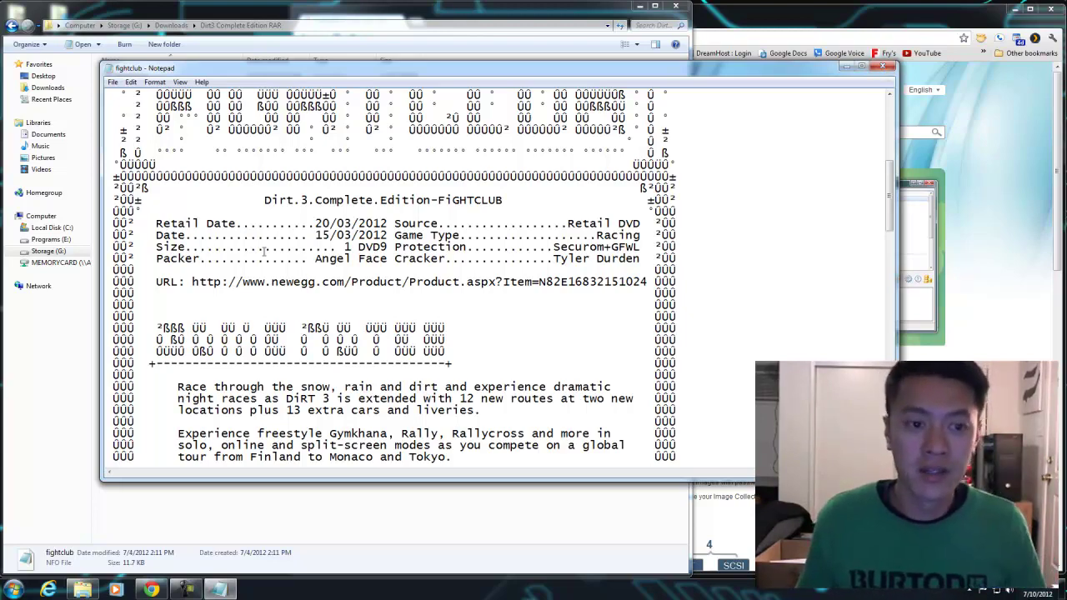
scroll(272, 308, down, 5)
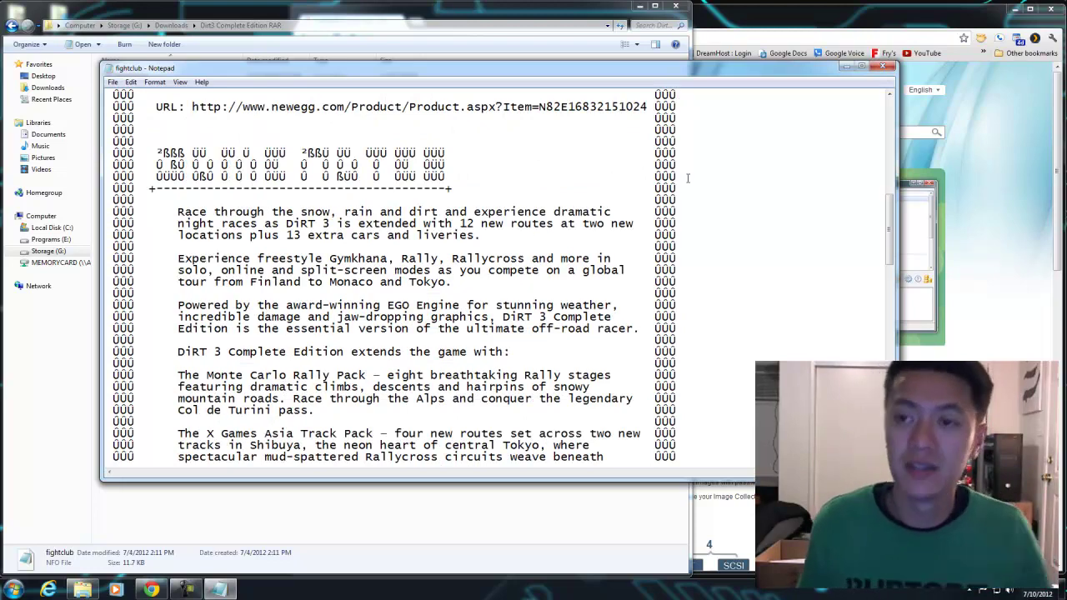
click(882, 66)
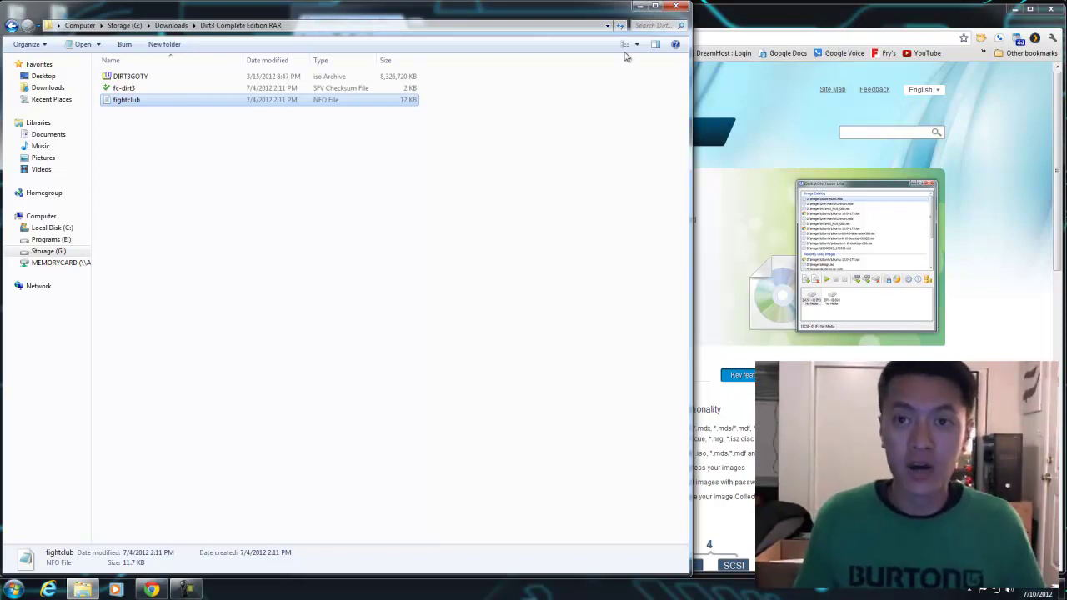
Minimize the Dirt3 Complete Edition RAR folder window and maximize Chrome with the DAEMON Tools Lite page
drag(620, 17, 590, 16)
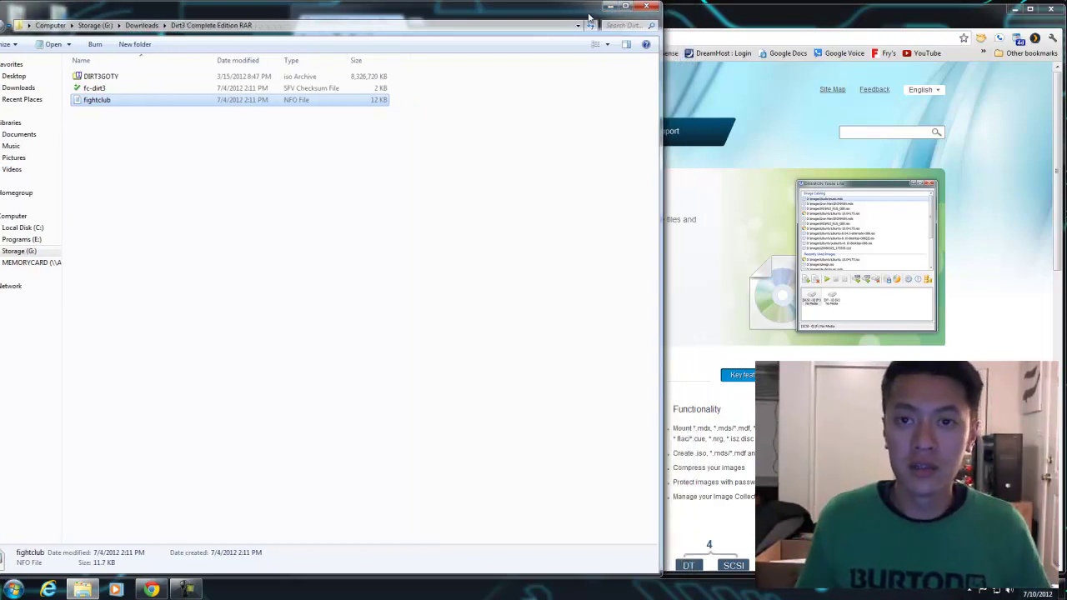
click(609, 7)
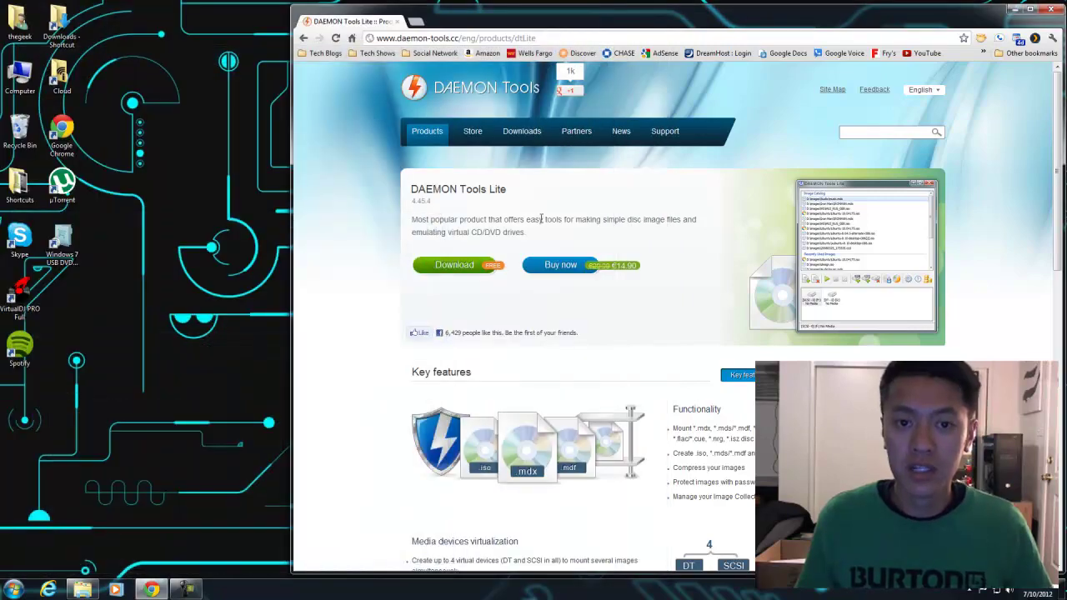
drag(519, 20, 510, 22)
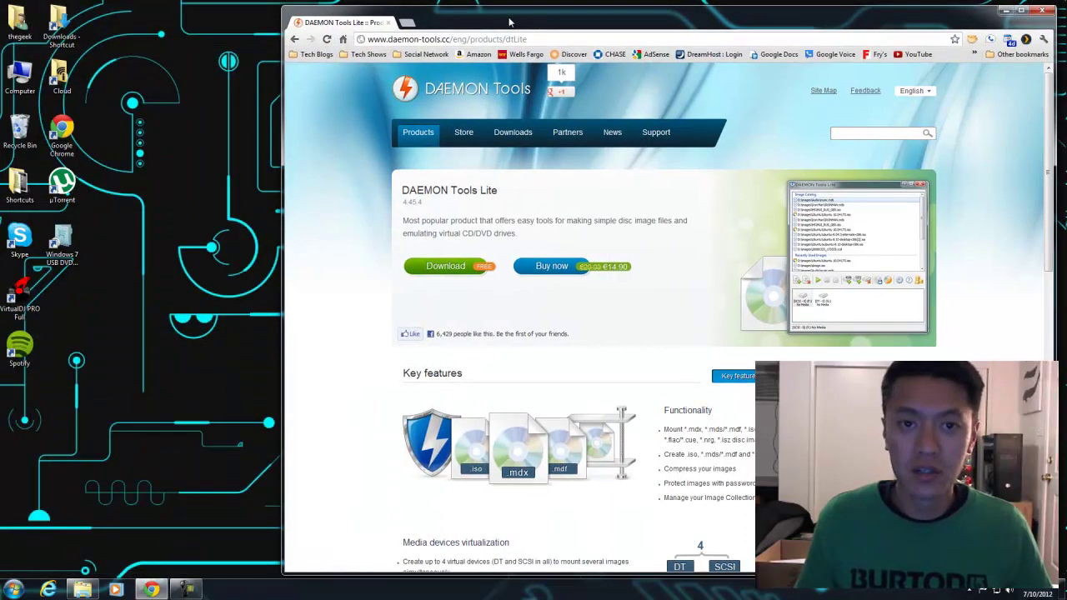
double_click(510, 22)
Go to the DAEMON Tools Lite product page and download the v4.45.4 installer from Disc-Tools.com
mouse_move(280, 119)
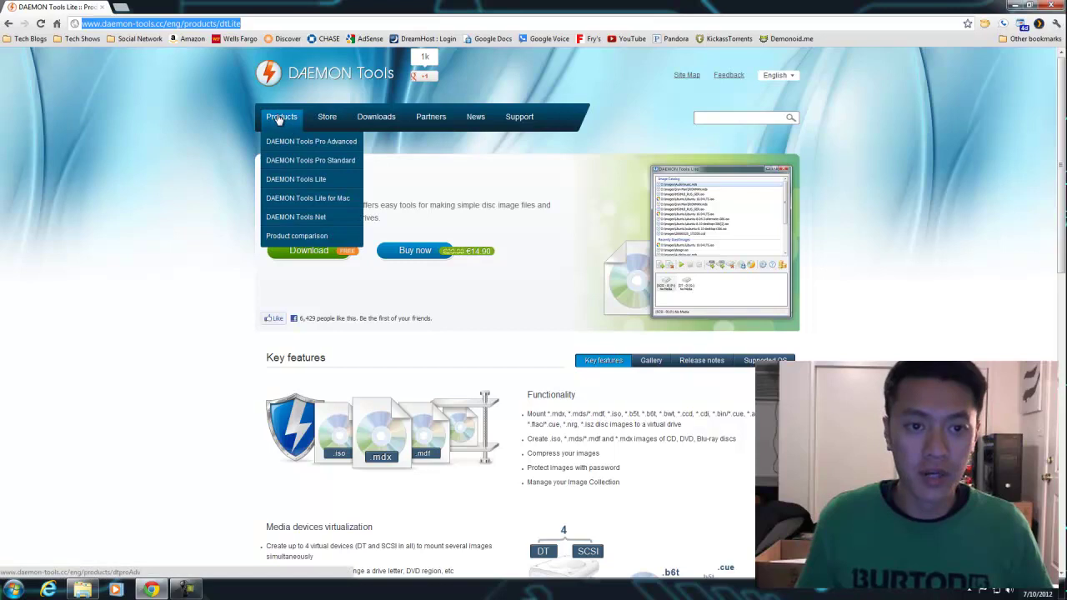
click(296, 179)
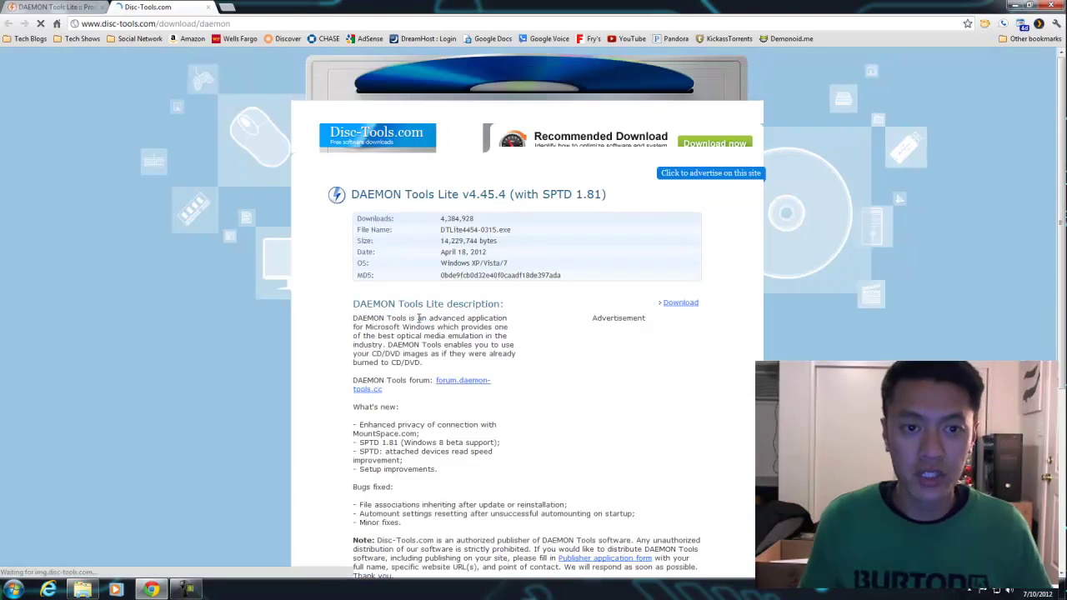
click(691, 304)
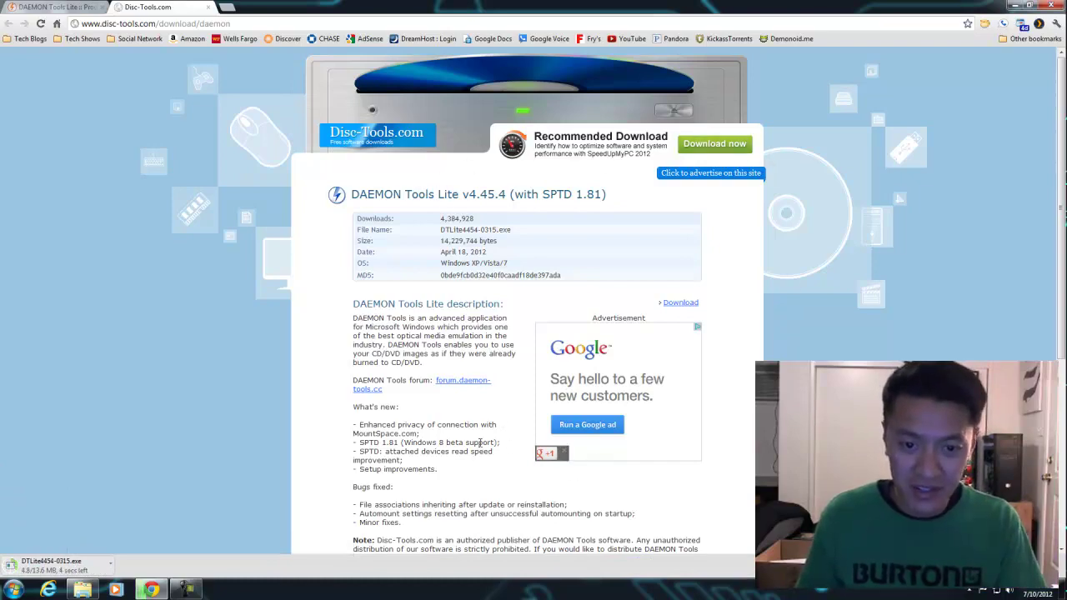
Run the downloaded DTLite4454-0315.exe to bring up the DAEMON Tools Lite setup wizard
scroll(500, 440, down, 4)
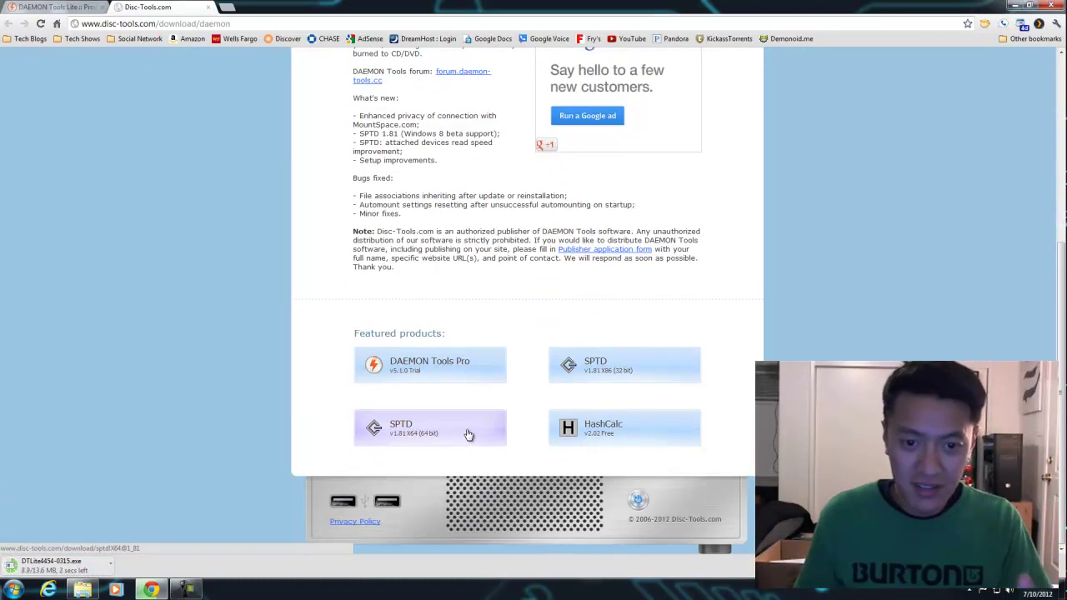
scroll(469, 434, up, 1)
scroll(491, 425, down, 1)
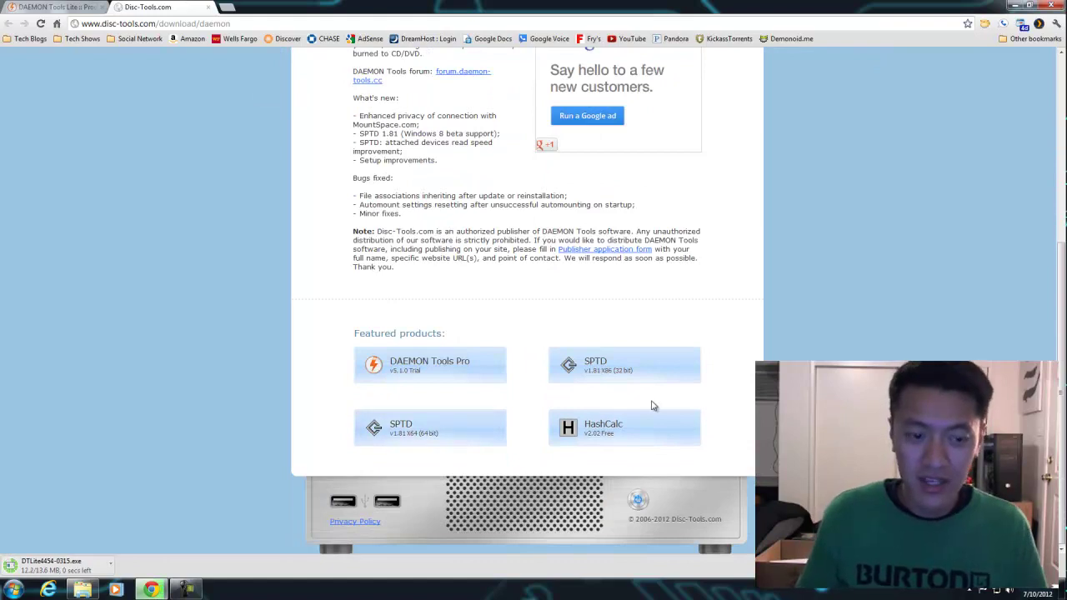
click(81, 559)
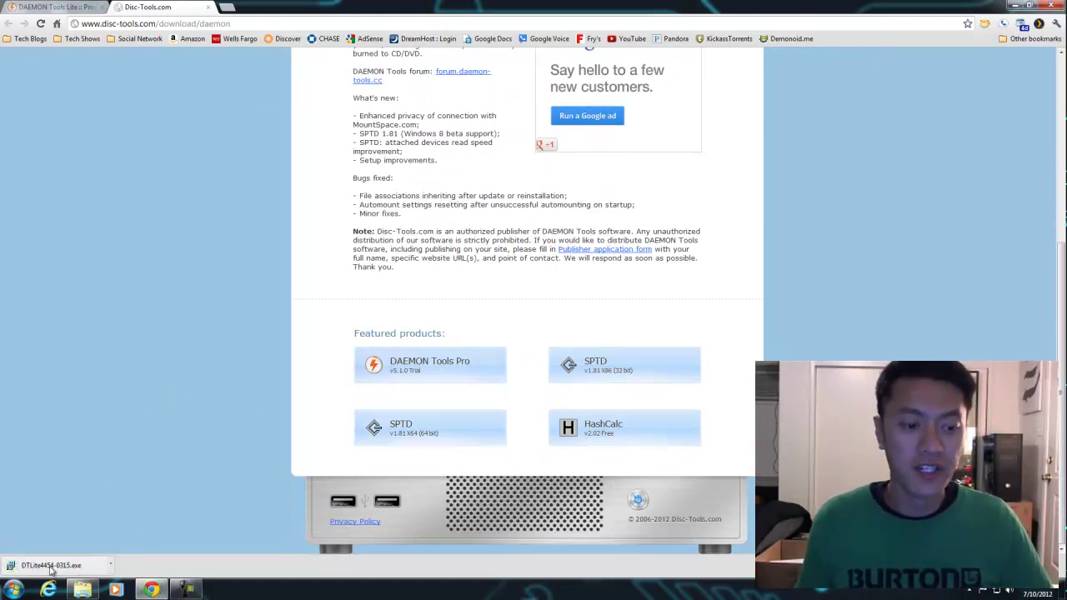
click(565, 306)
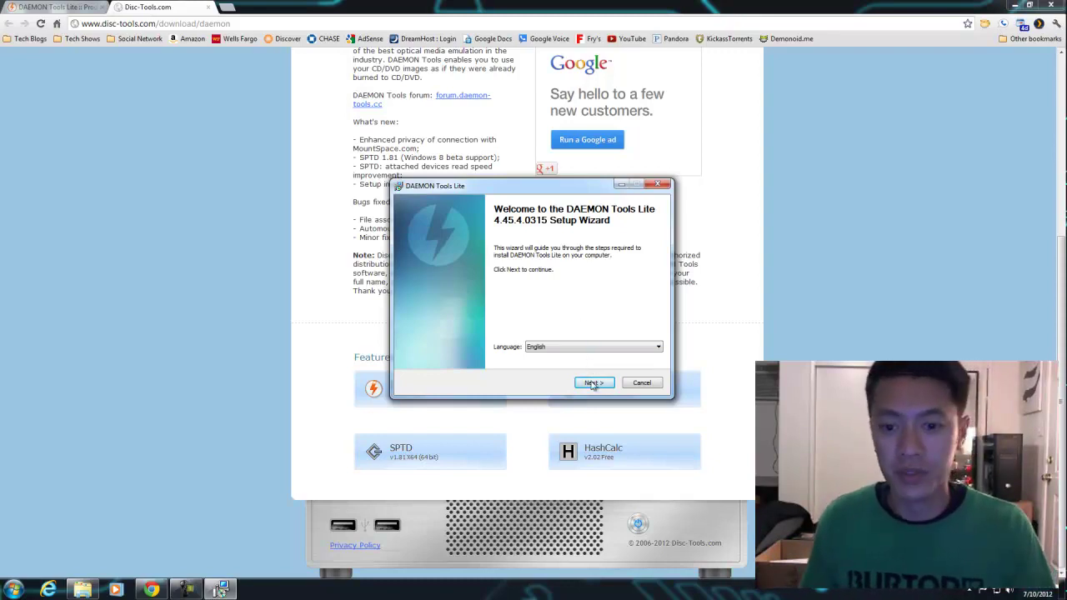
Accept the license agreement and choose the Free License in the DAEMON Tools Lite setup wizard
click(594, 383)
click(594, 383)
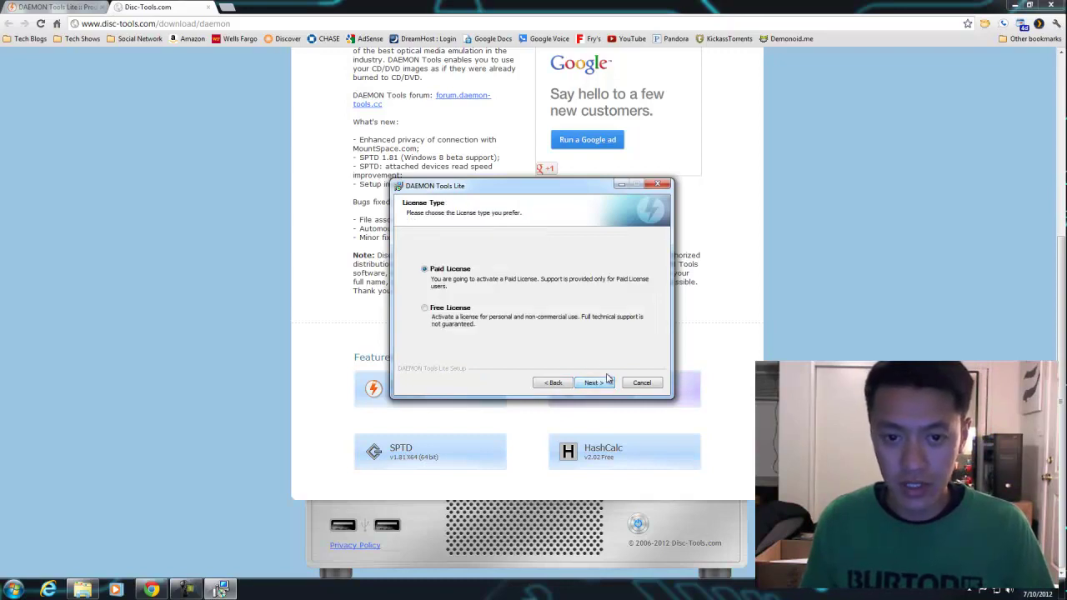
click(594, 382)
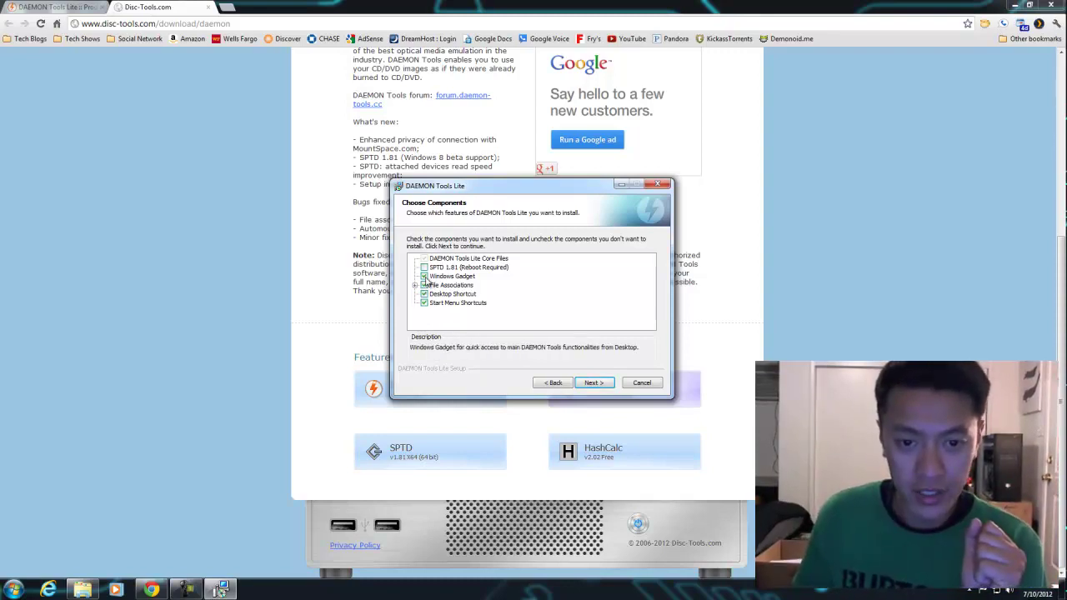
Leave SPTD 1.81 and the Windows Gadget out of the components to install, and continue the setup
click(424, 276)
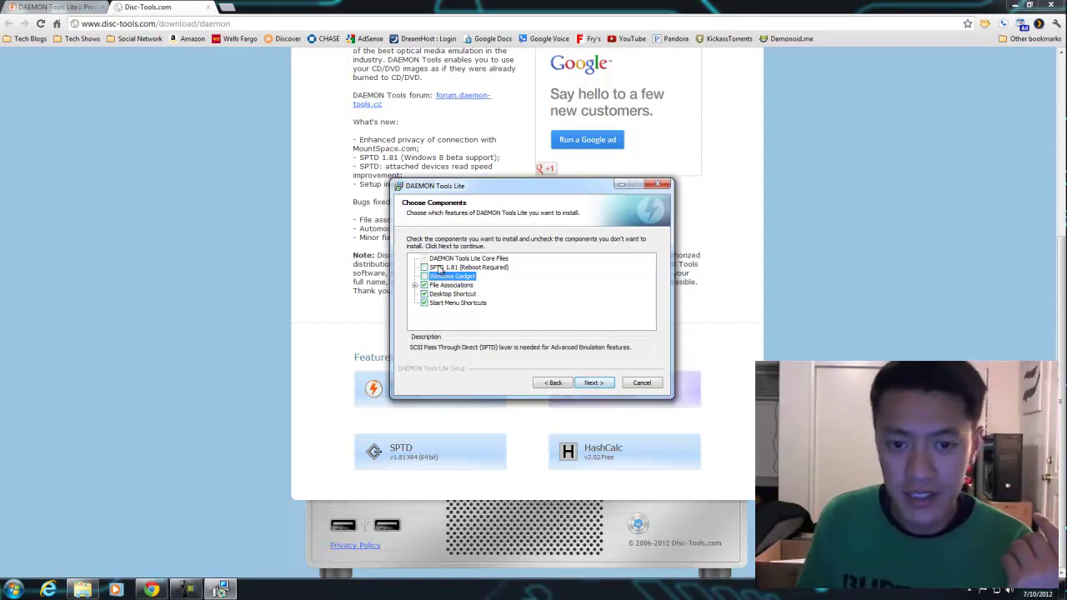
click(423, 267)
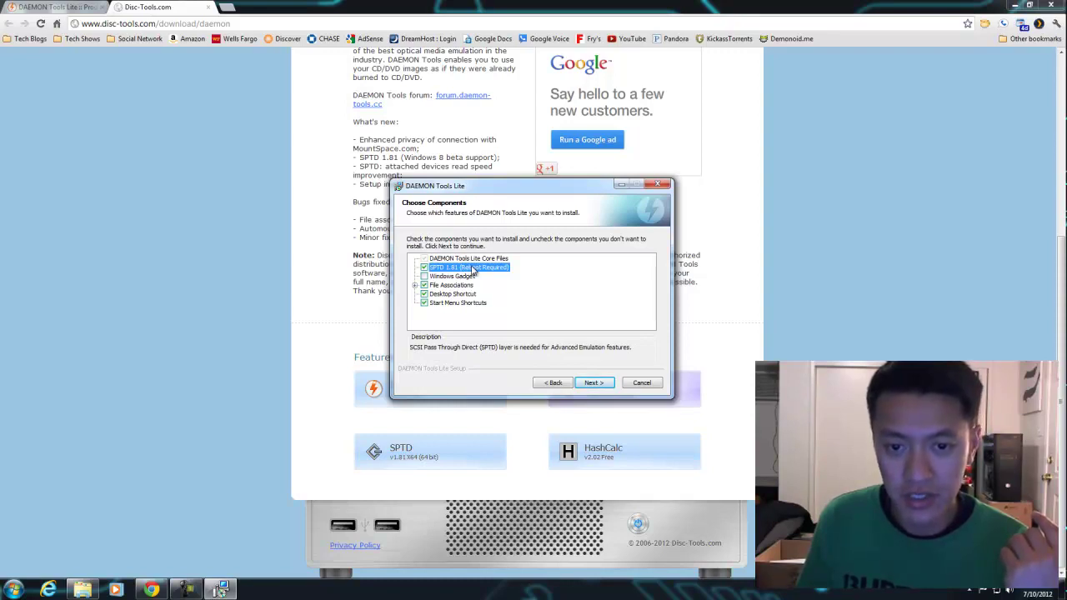
click(424, 267)
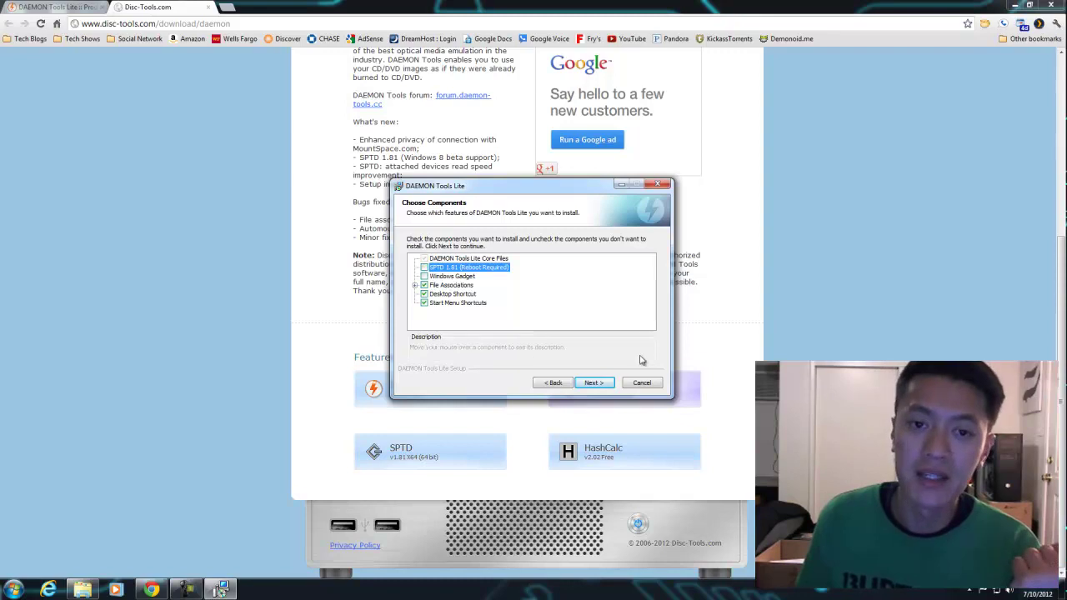
click(592, 382)
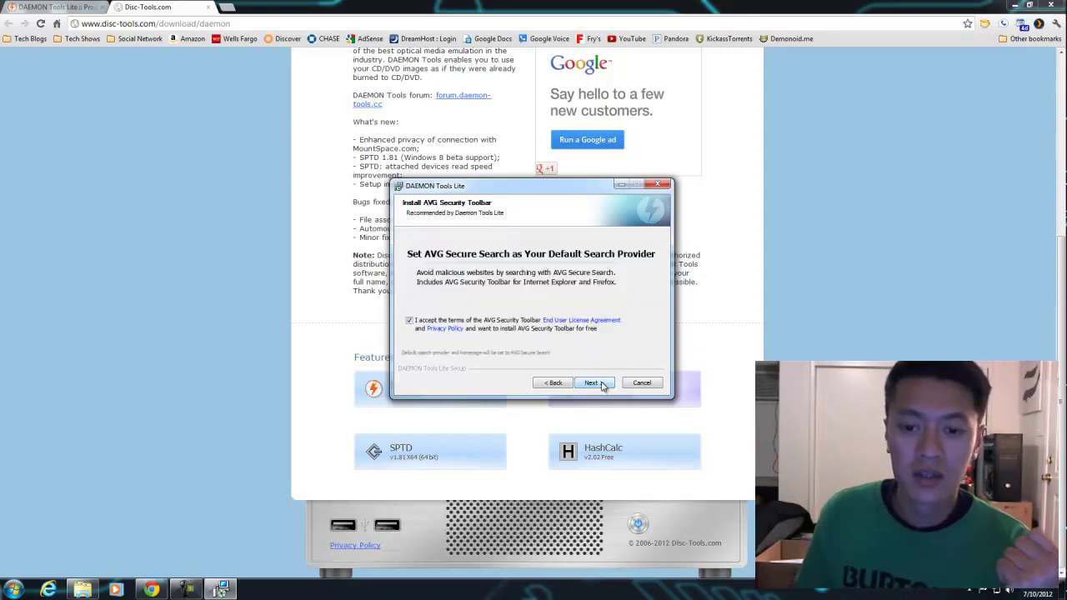
Decline the AVG Security Toolbar, keep MountSpace statistics disallowed, and install DAEMON Tools Lite in the default folder
click(409, 322)
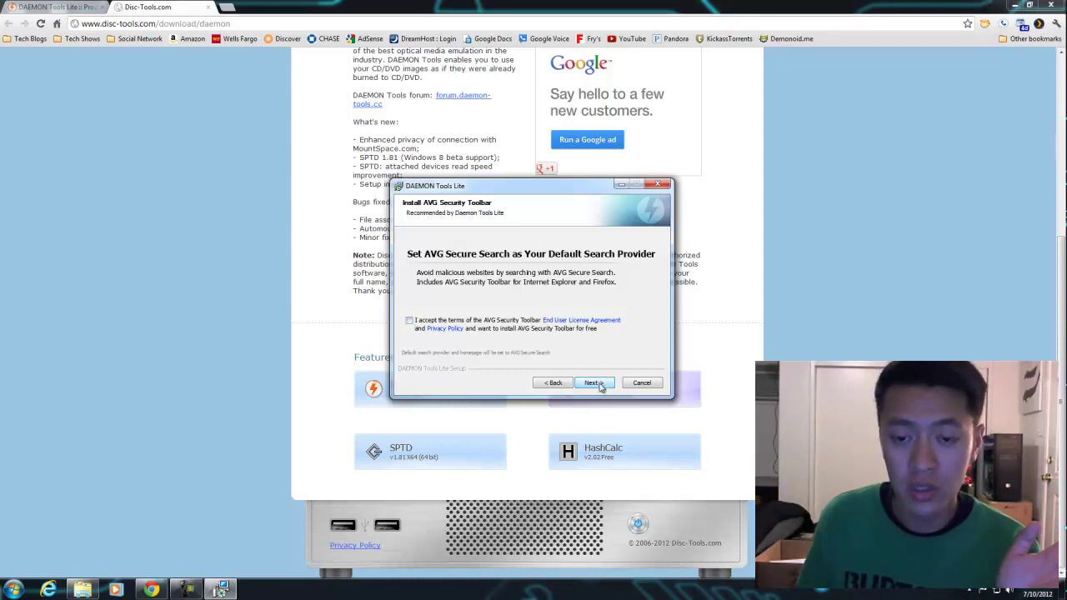
click(593, 382)
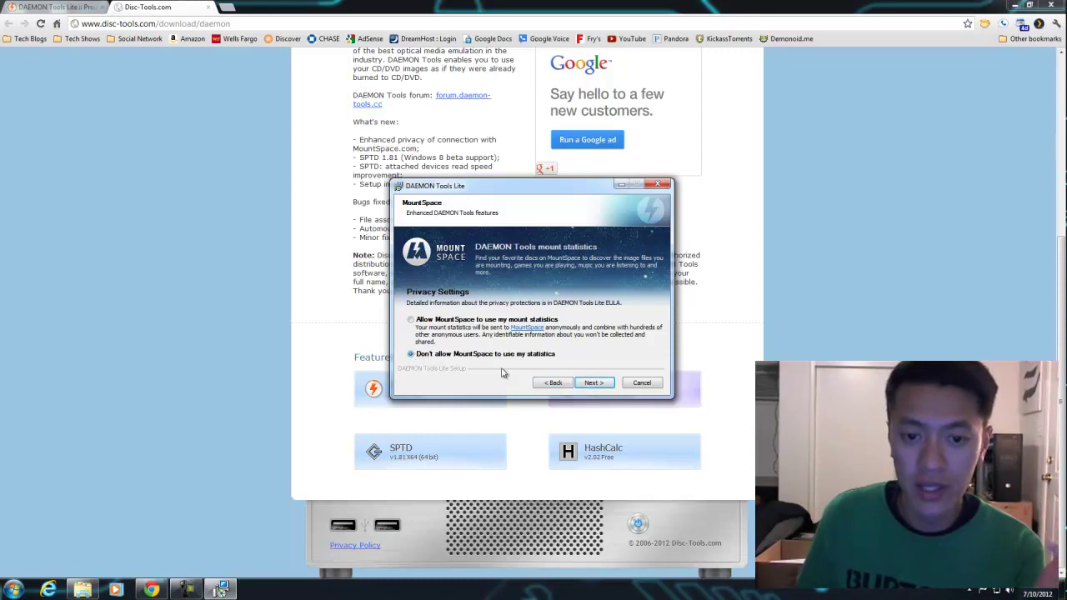
click(593, 384)
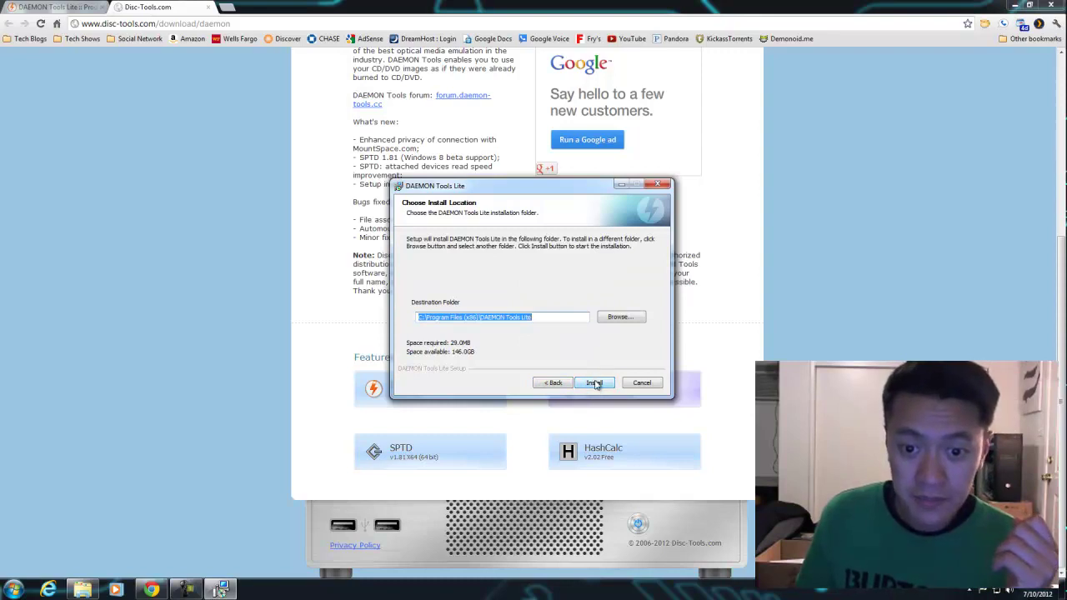
click(594, 383)
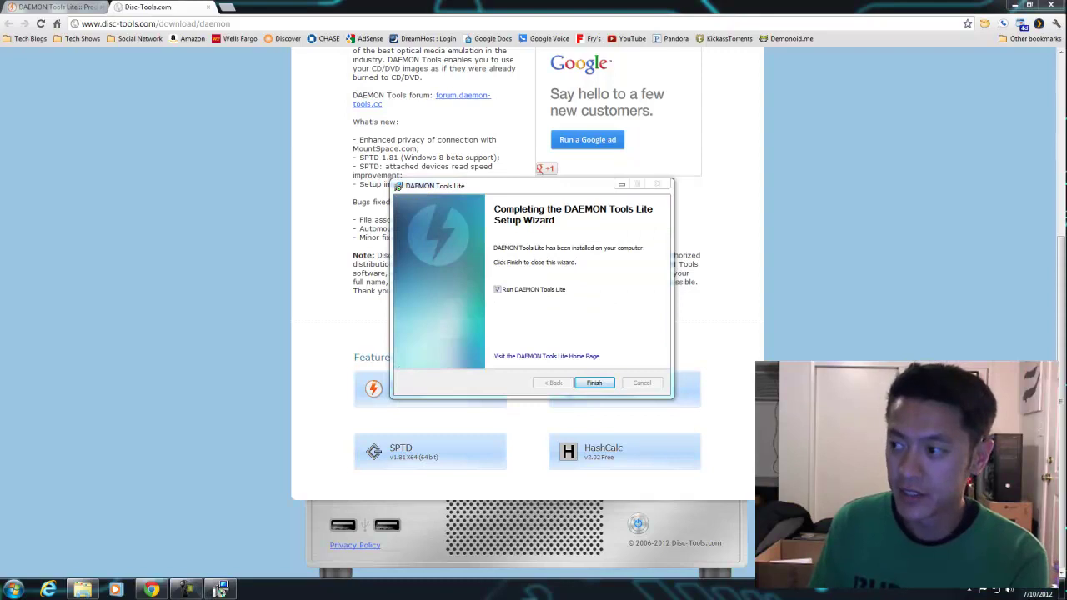
Dismiss the driver installation notice and finish the setup wizard with Run DAEMON Tools Lite enabled
drag(505, 232, 421, 231)
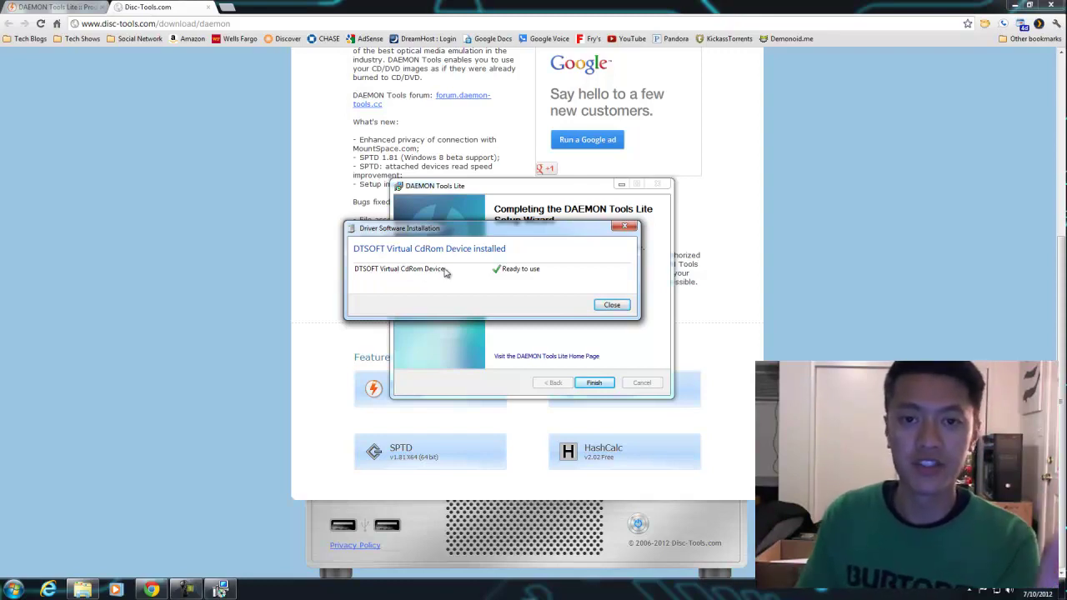
click(613, 305)
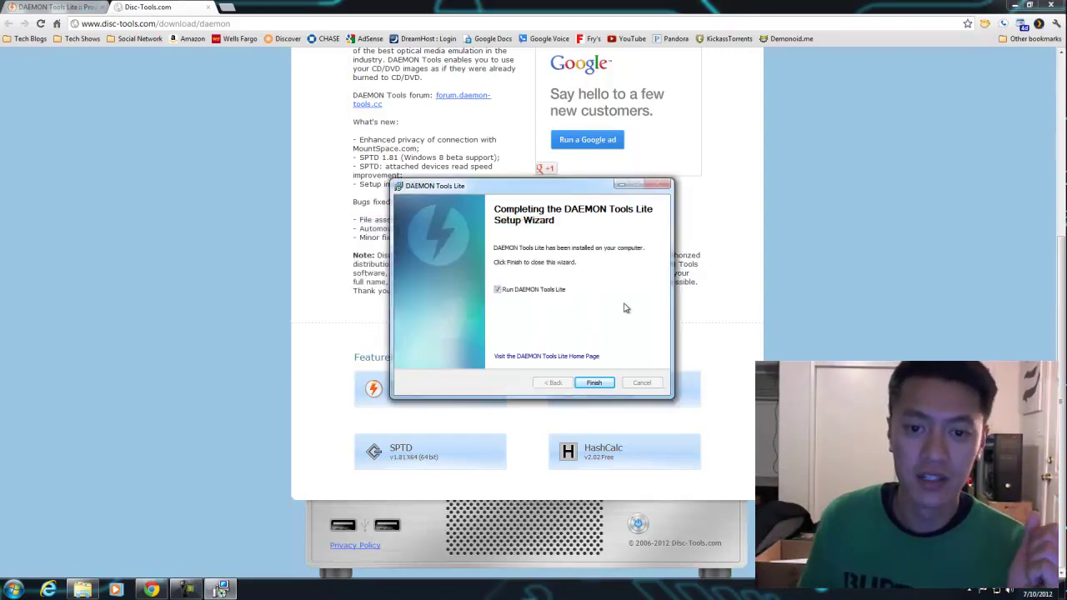
click(599, 384)
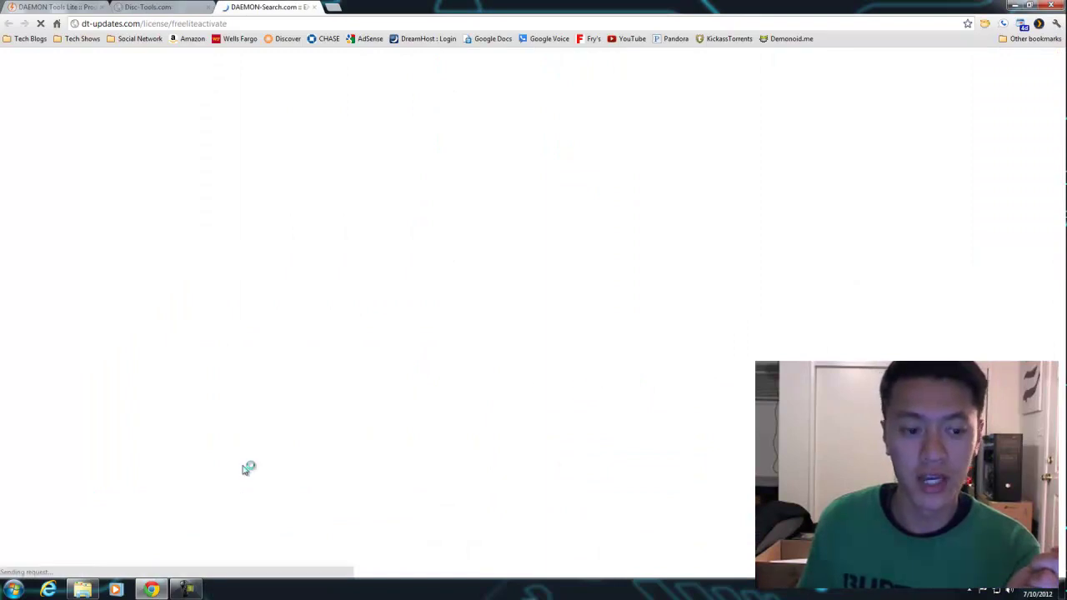
Open the Computer window to check for the new virtual BD-ROM drive, and close it
click(14, 590)
click(159, 428)
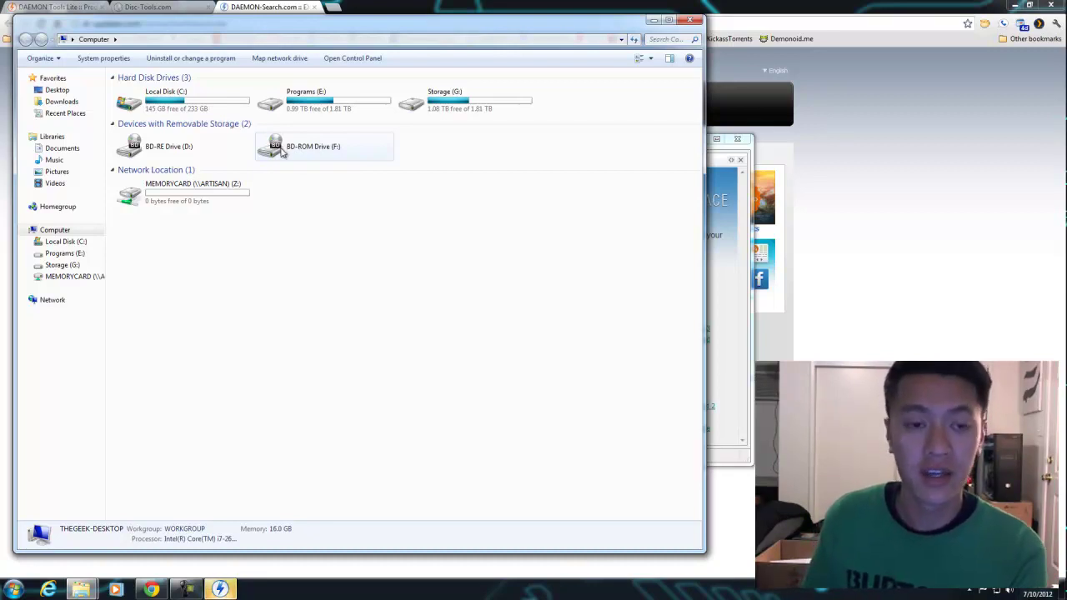
click(689, 19)
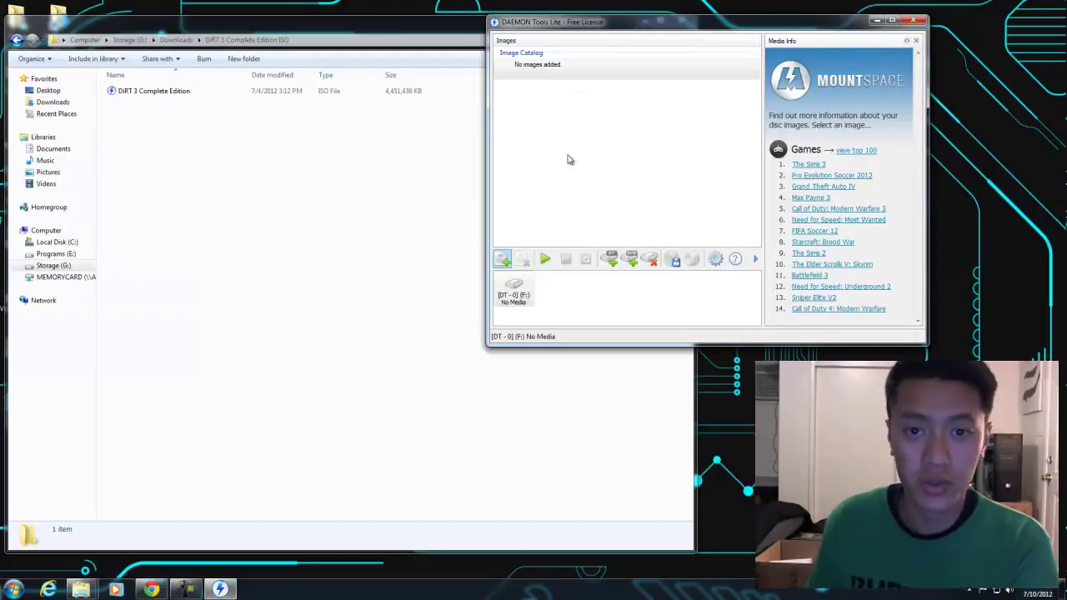
Add the DiRT 3 Complete Edition ISO from its folder to the Image Catalog, and move both windows apart
drag(603, 28, 645, 36)
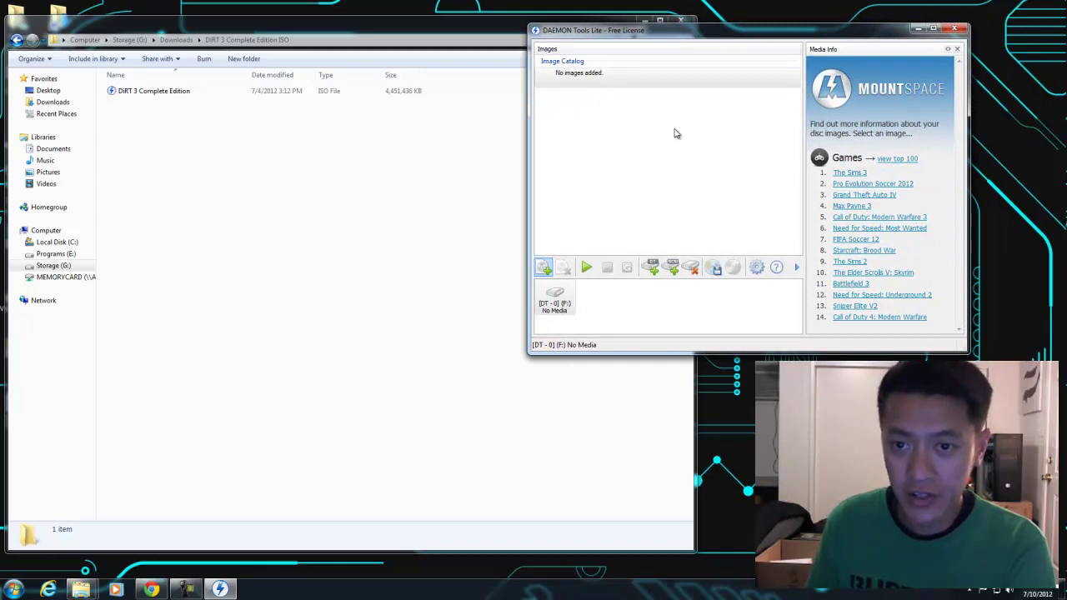
drag(134, 90, 636, 148)
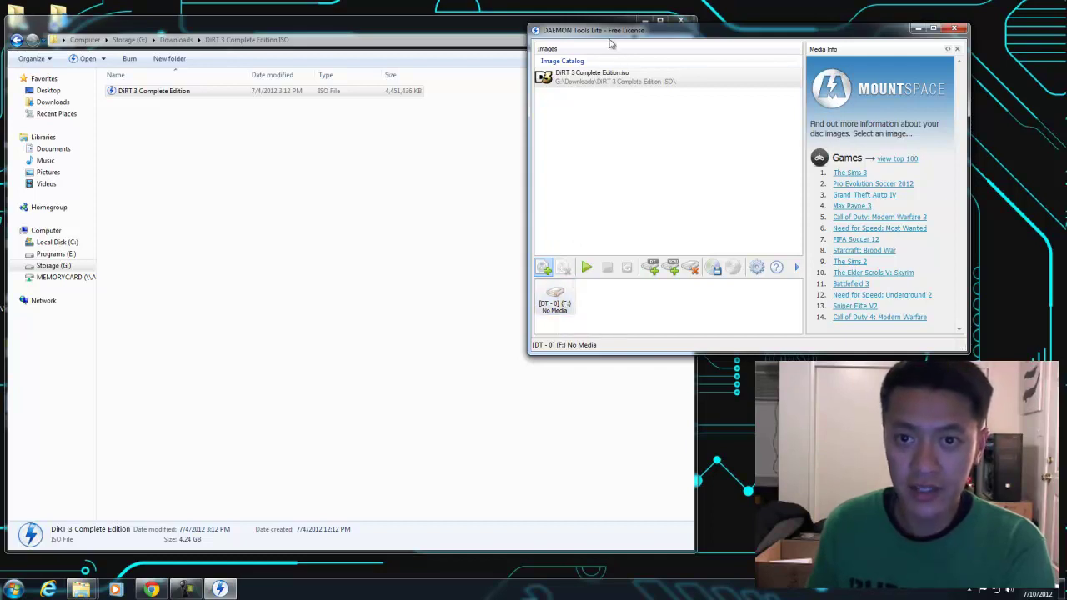
drag(611, 31, 710, 14)
drag(524, 31, 597, 45)
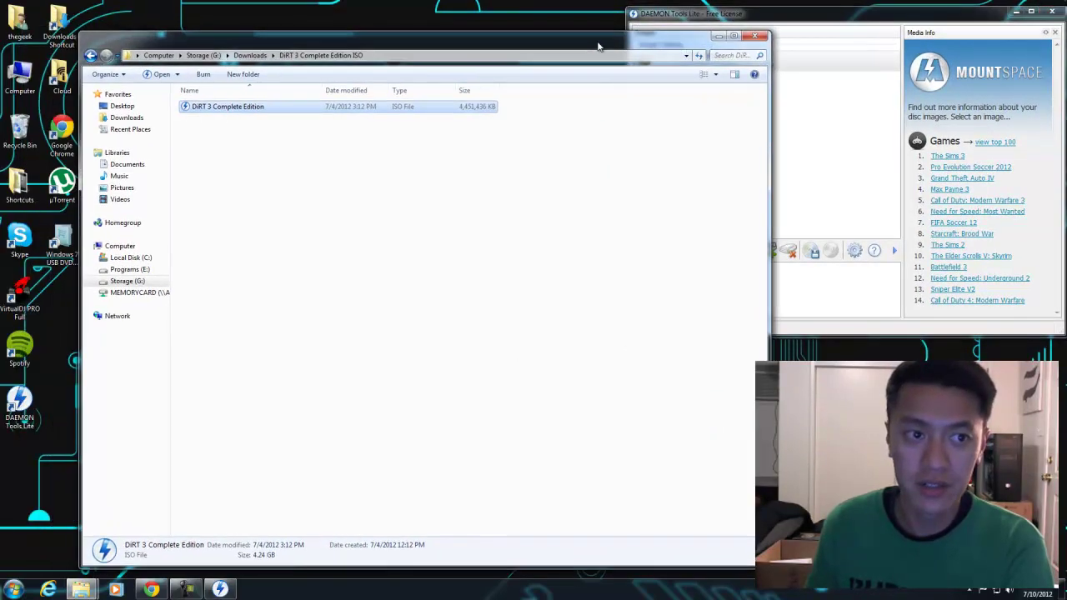
Open the Computer window beside DAEMON Tools Lite and mount the catalogued DiRT 3 image on virtual drive F:
double_click(29, 80)
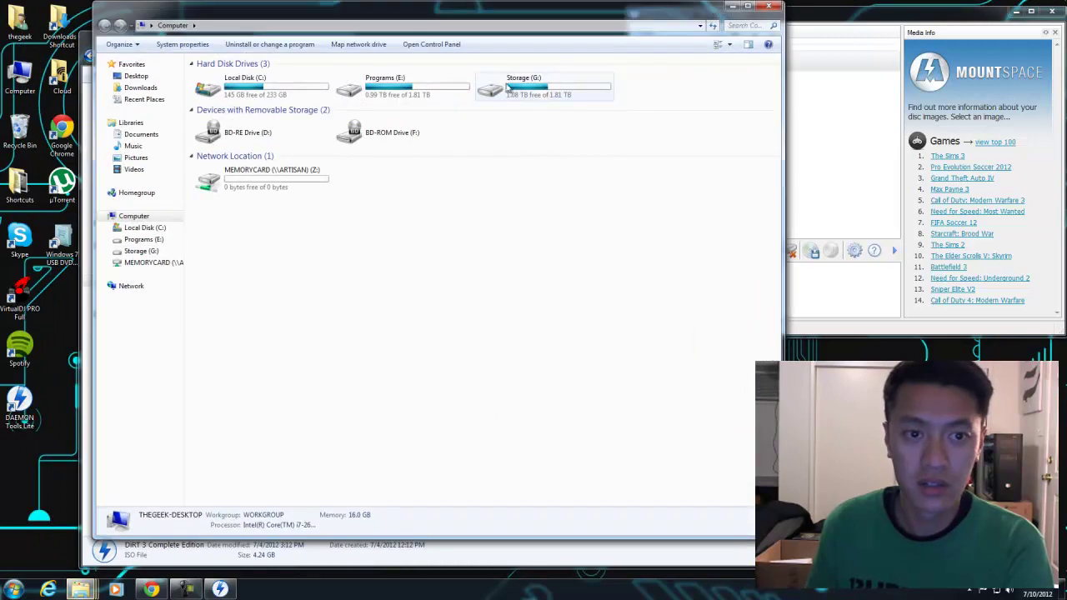
click(385, 137)
drag(813, 19, 768, 19)
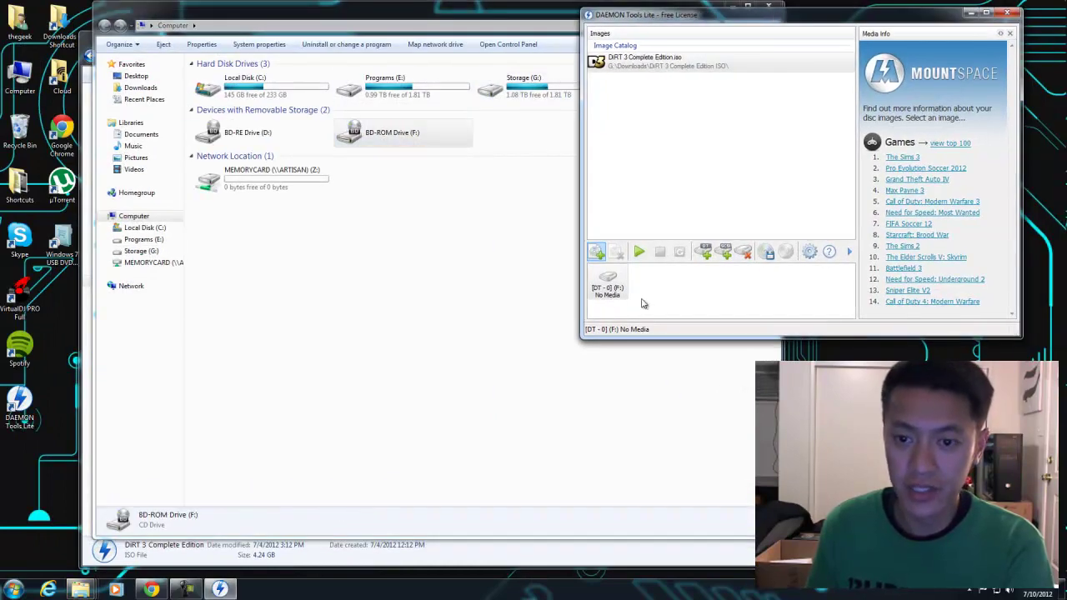
drag(617, 62, 609, 284)
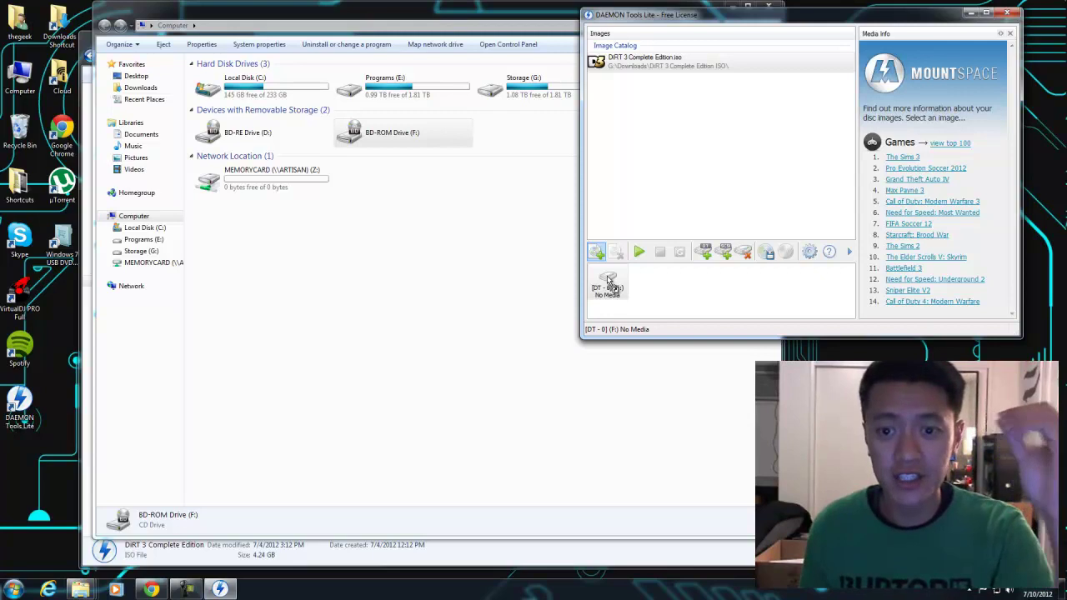
drag(609, 283, 613, 279)
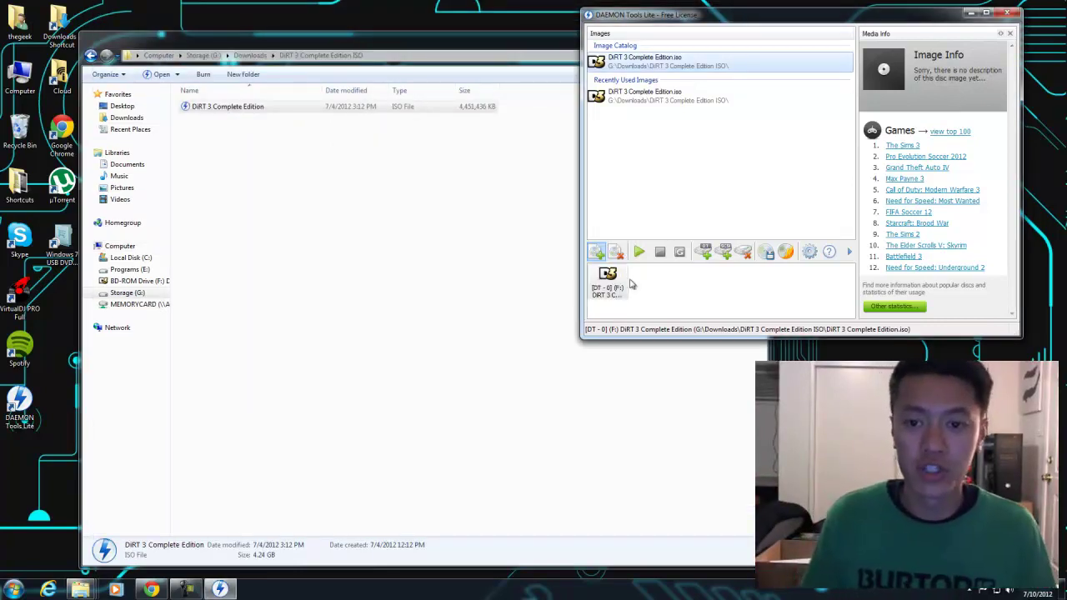
Unmount the DiRT 3 image from virtual drive F:
click(608, 279)
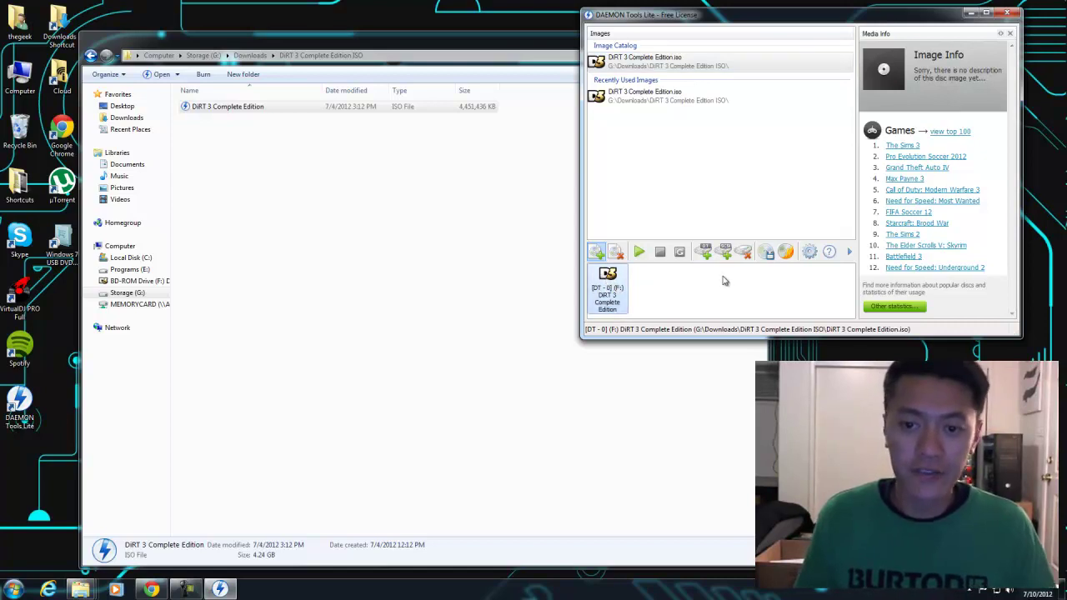
right_click(611, 280)
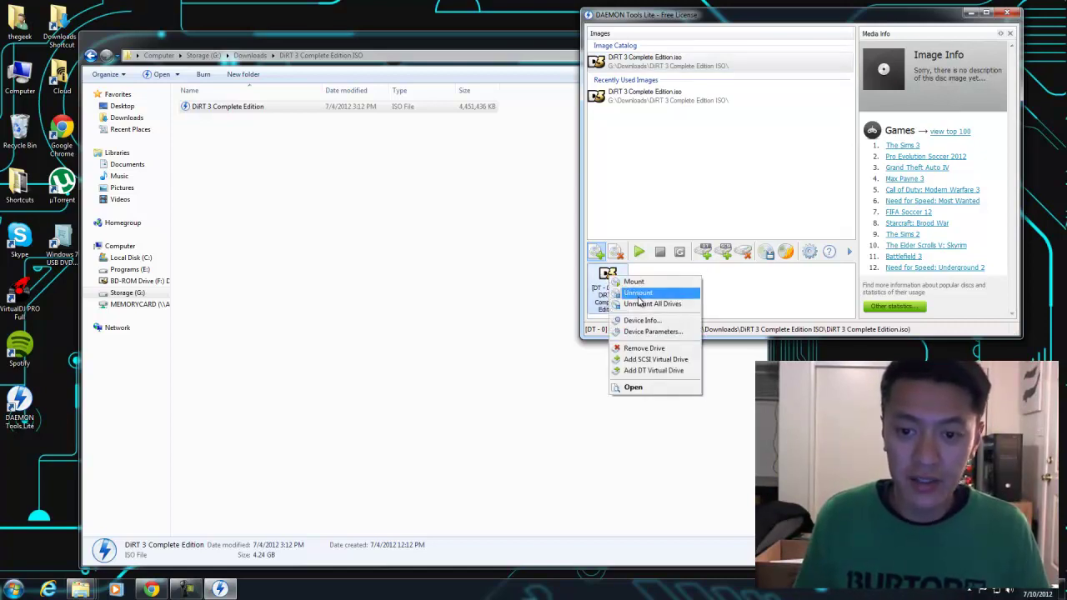
click(638, 293)
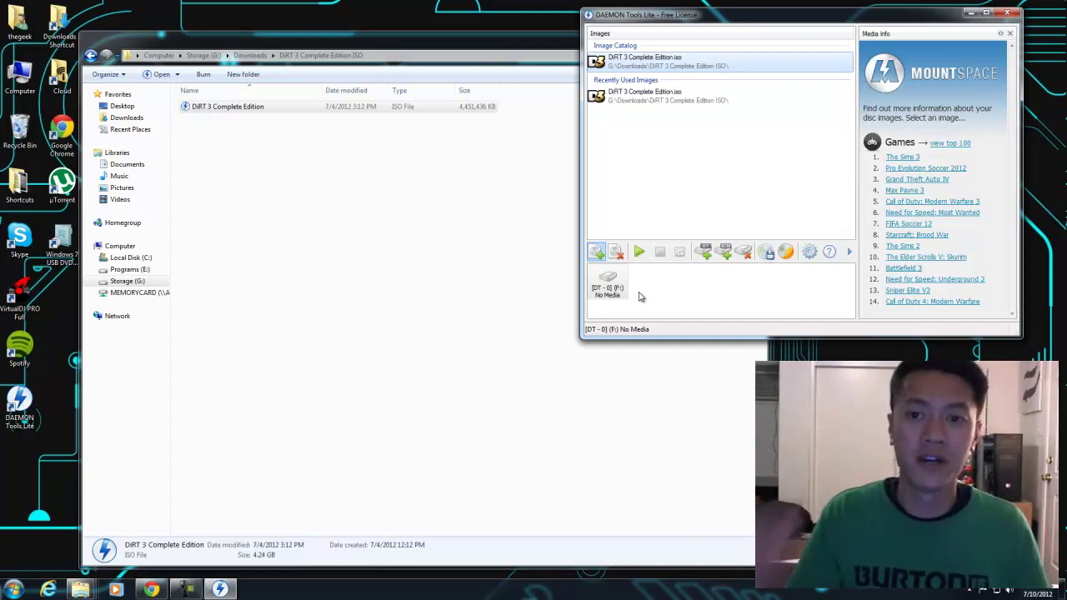
Delete the DiRT 3 Complete Edition.iso entries from both the Image Catalog and the Recently Used Images
click(629, 69)
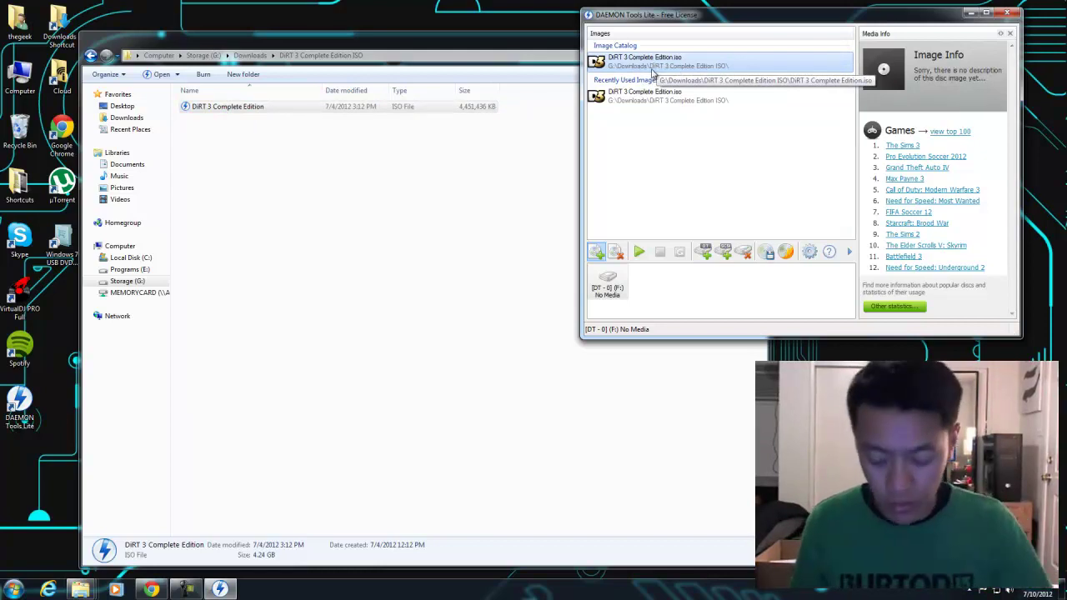
key(Delete)
click(820, 204)
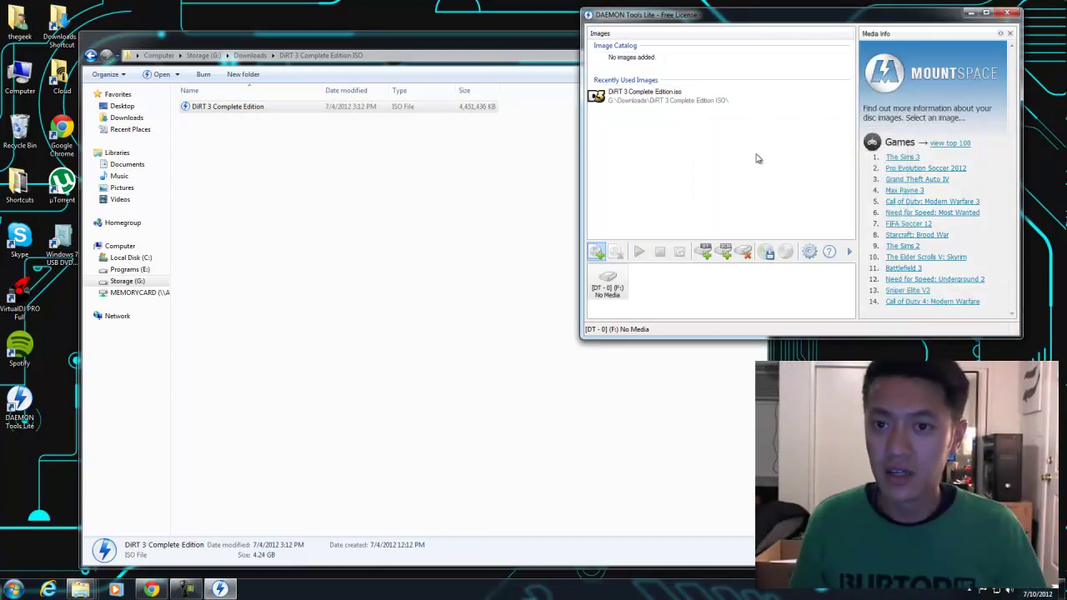
click(693, 108)
key(Delete)
click(820, 203)
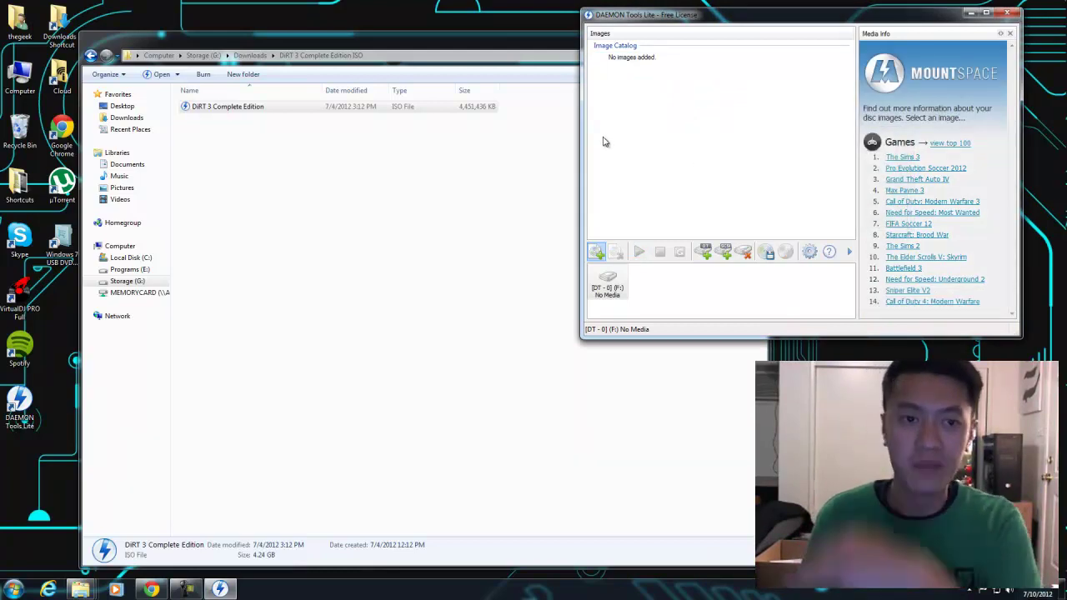
Mount the DiRT 3 Complete Edition ISO directly from its Explorer folder, and dismiss the AutoPlay window
click(243, 111)
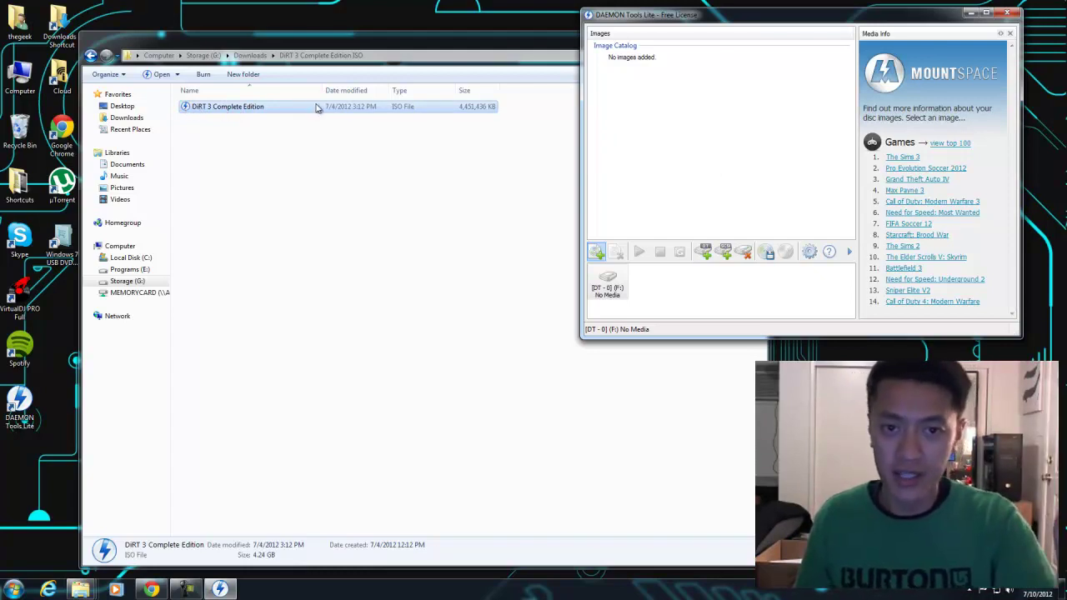
double_click(185, 106)
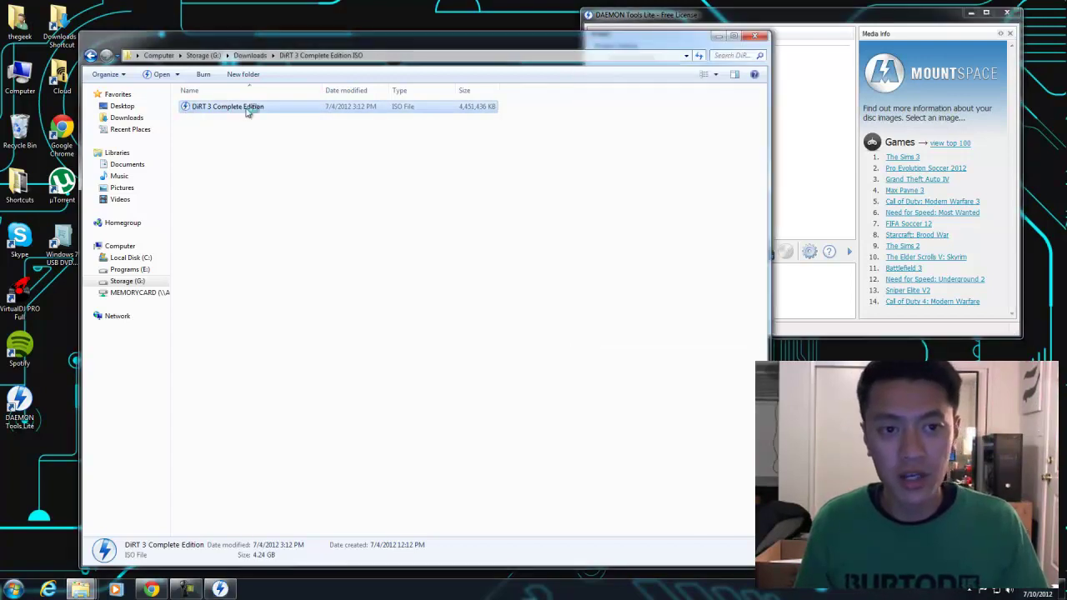
click(718, 20)
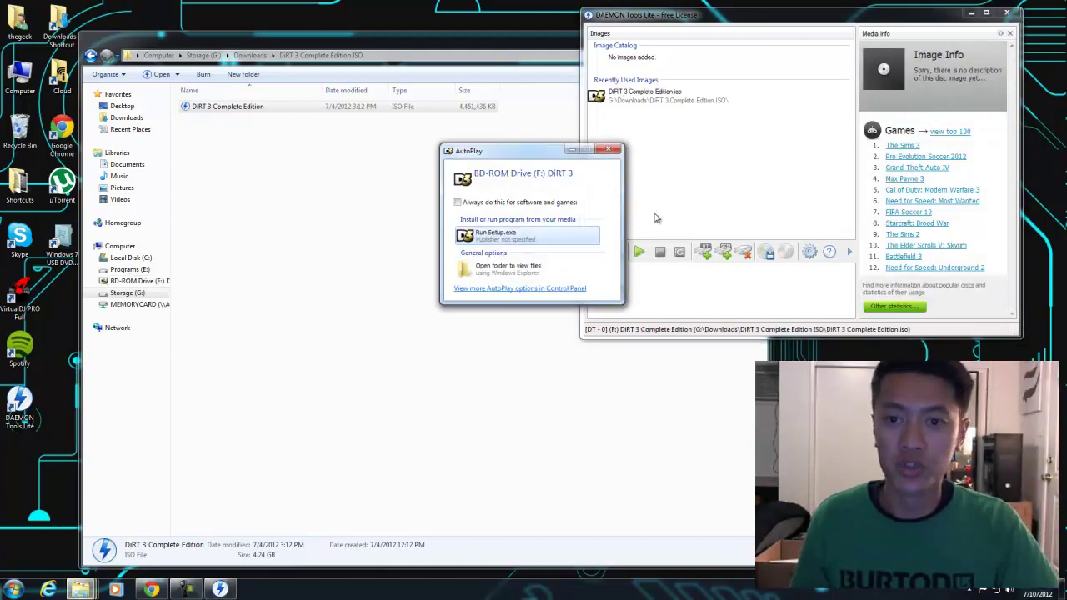
click(614, 149)
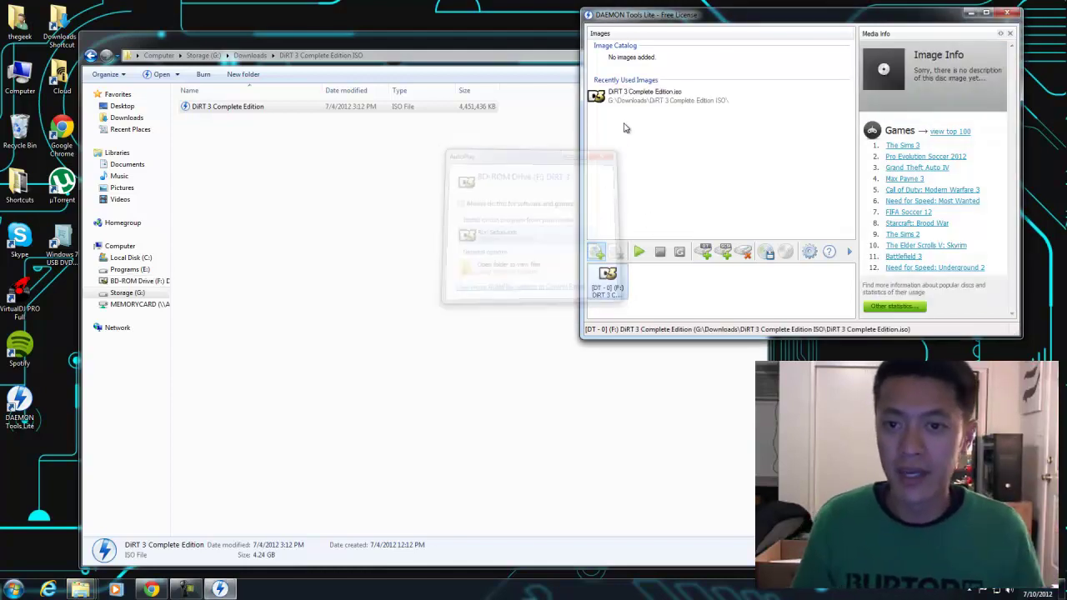
Delete the DiRT 3 entry from Recently Used Images and unmount the directly mounted image from drive F:
click(629, 99)
key(Delete)
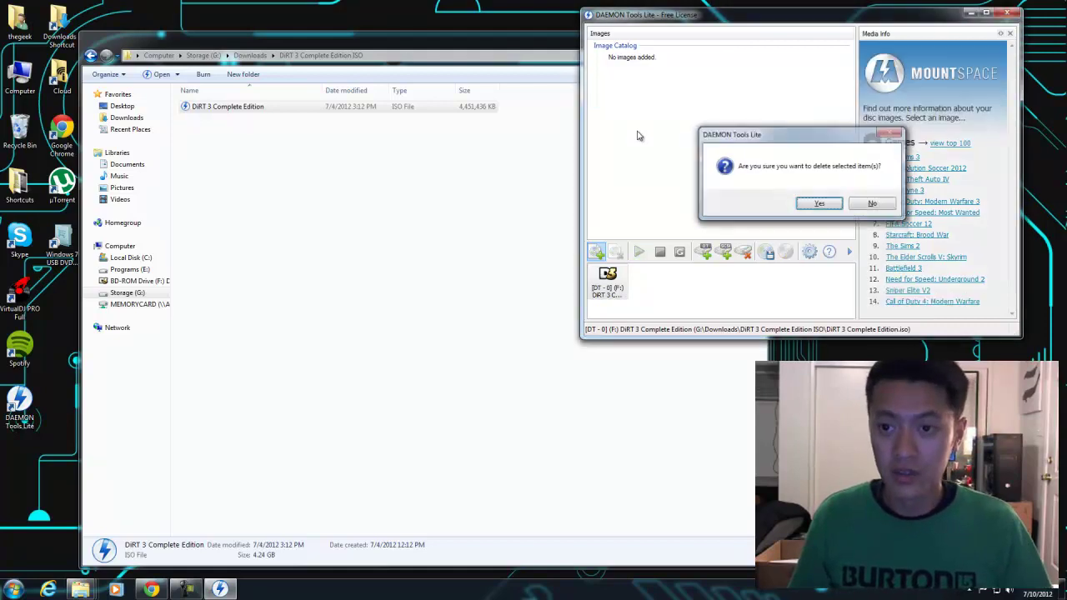
key(Return)
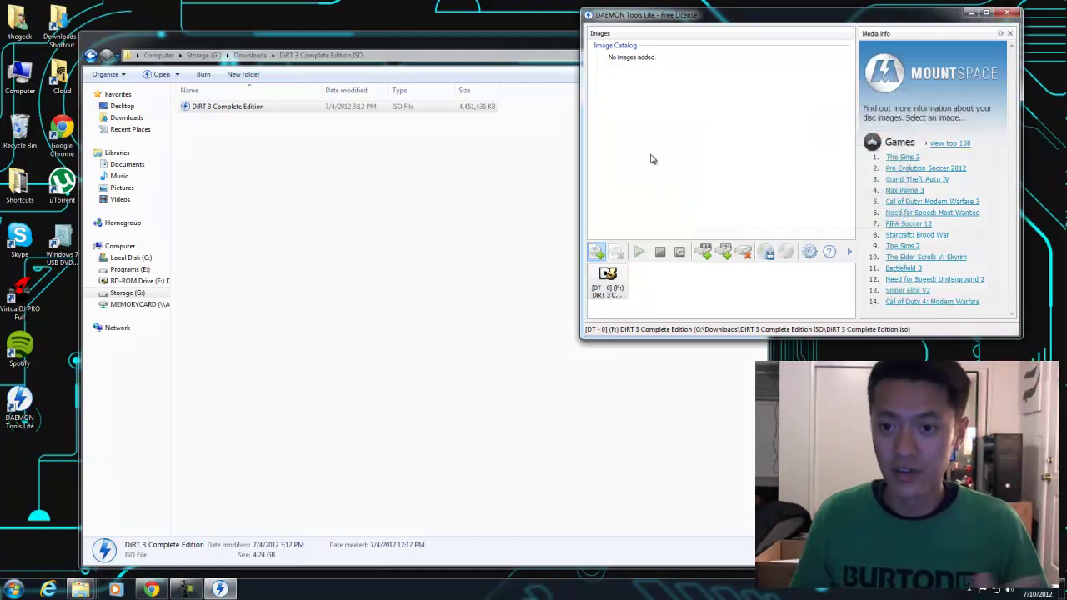
right_click(608, 276)
click(630, 293)
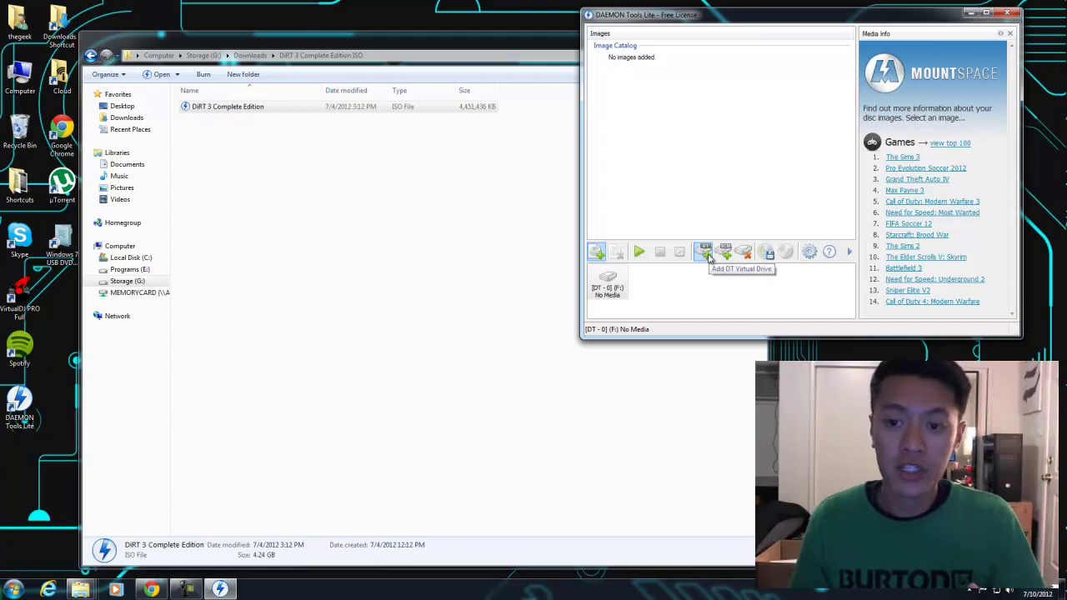
Add a second DT virtual drive and remove it again
click(707, 254)
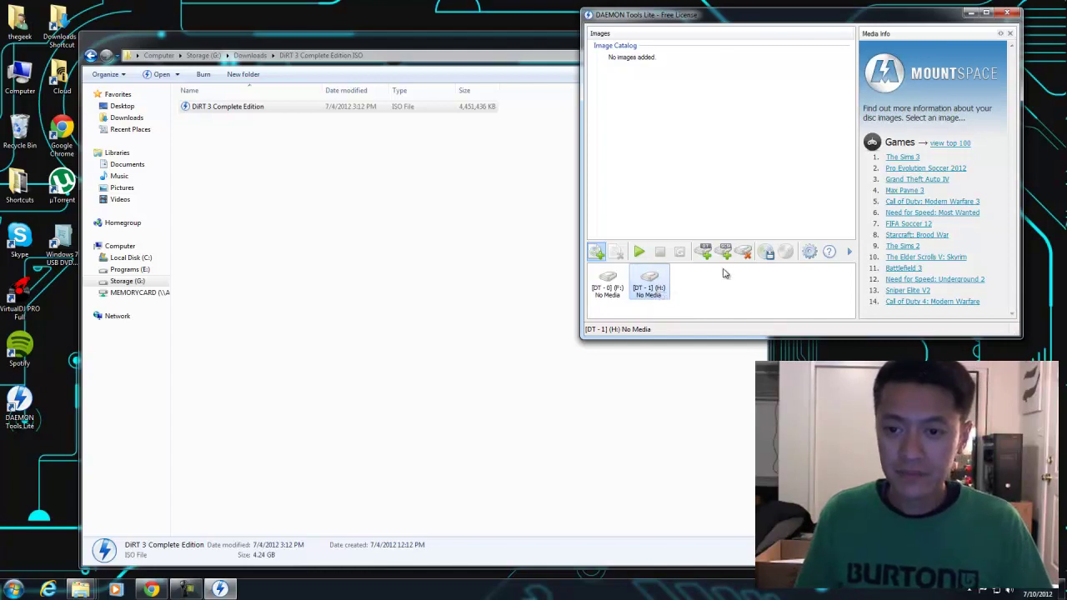
click(744, 251)
click(817, 204)
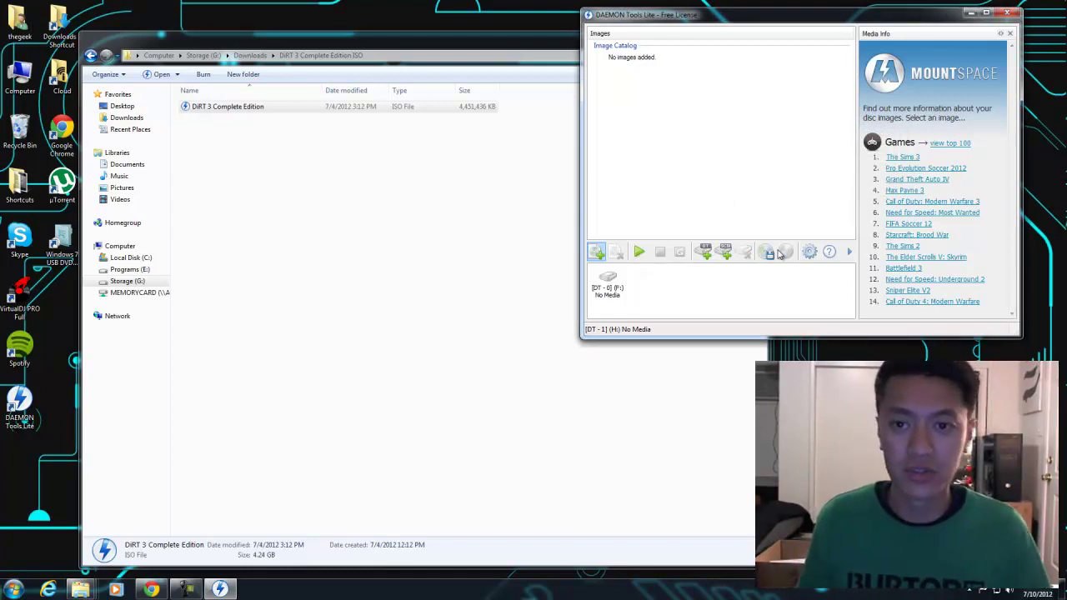
Bring the DiRT 3 Complete Edition ISO folder window to the front and move it aside
drag(365, 46, 285, 41)
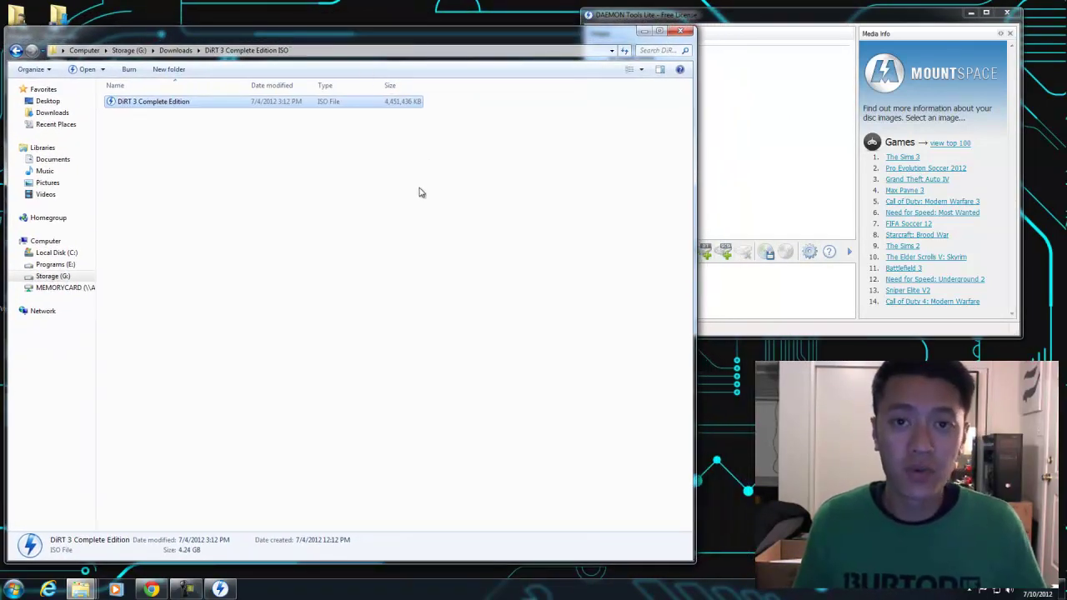